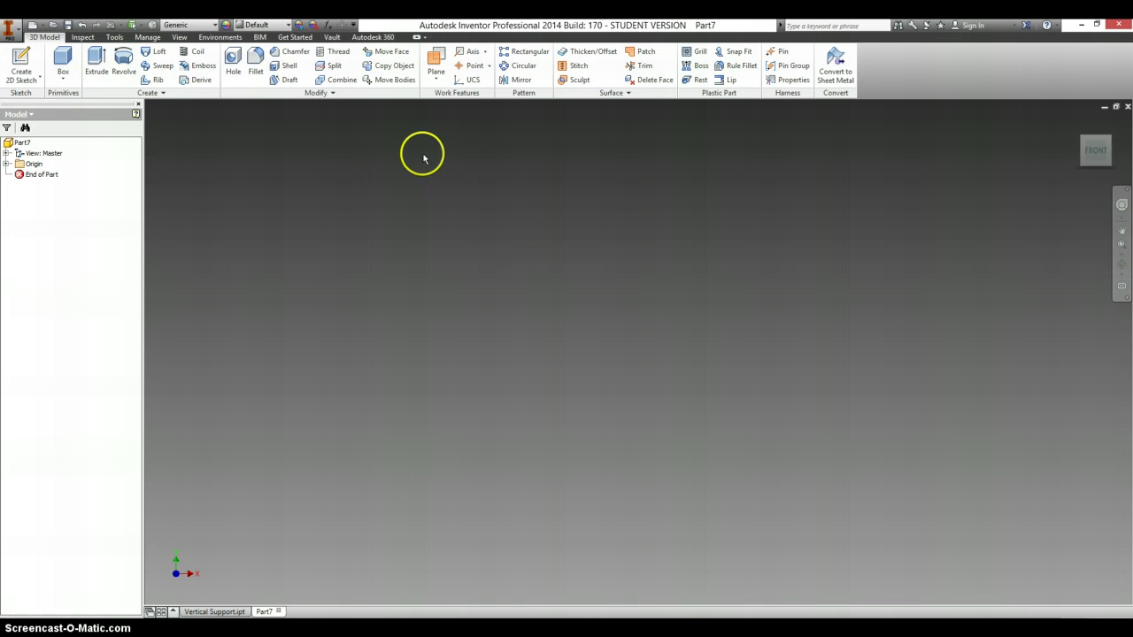
Step: Start Sketch1 on the horizontal XZ origin plane, undoing the earlier sketch on the wrong plane
click(20, 66)
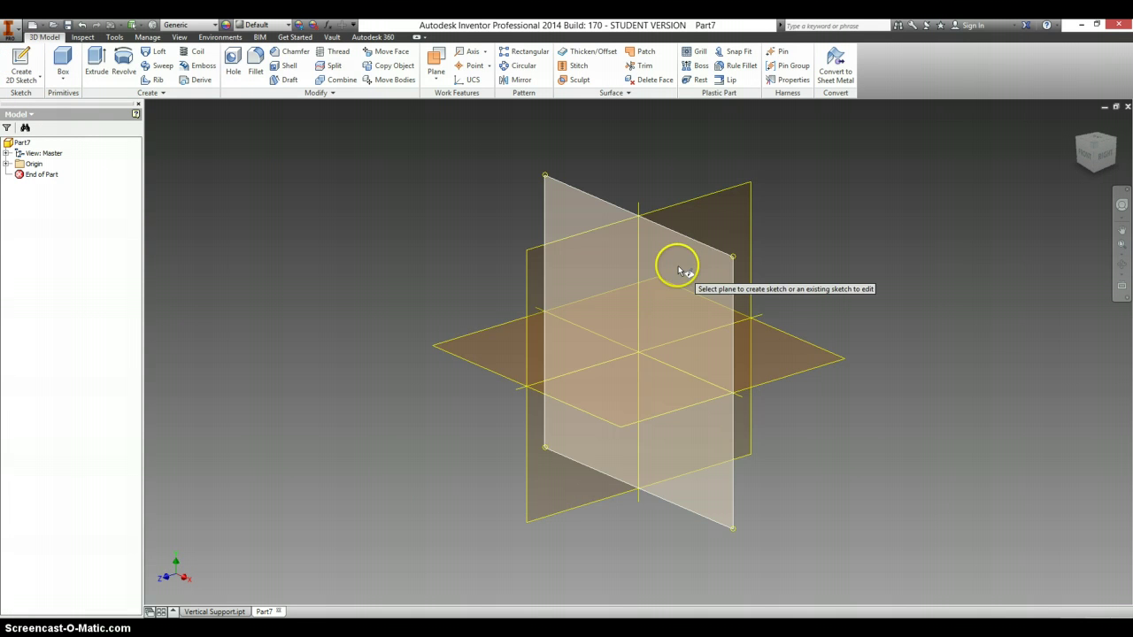
click(689, 263)
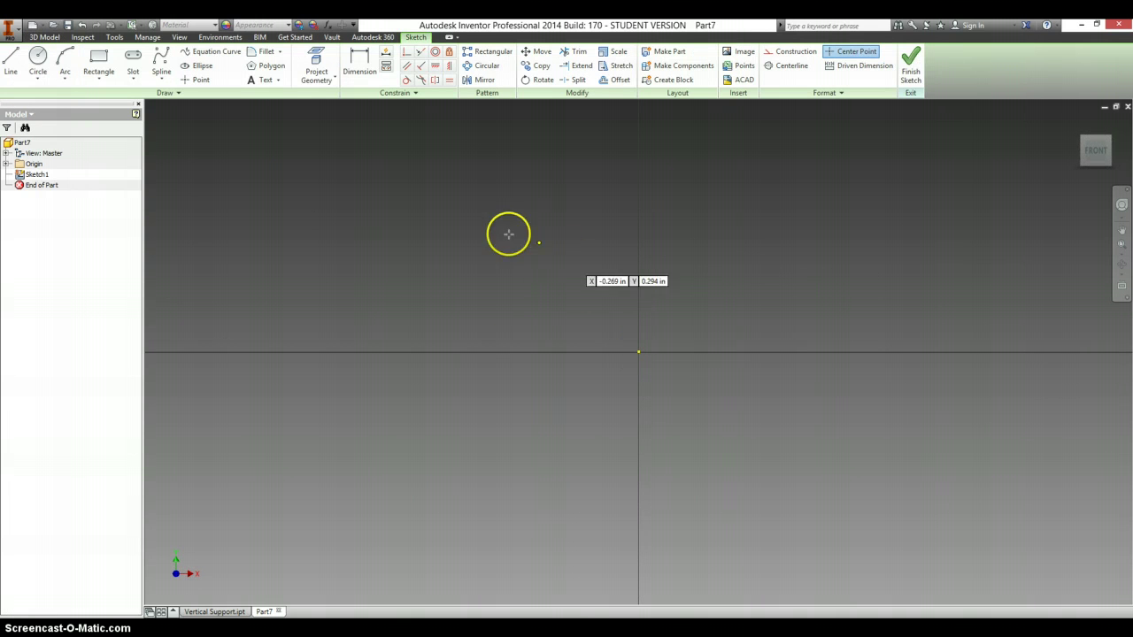
click(37, 60)
click(82, 27)
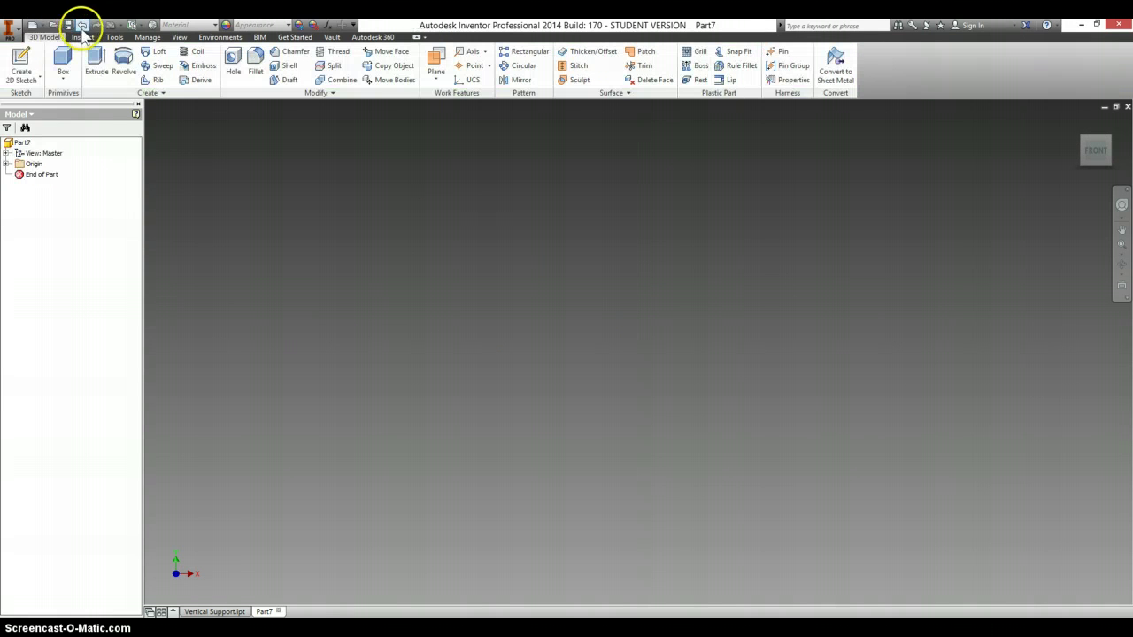
click(24, 69)
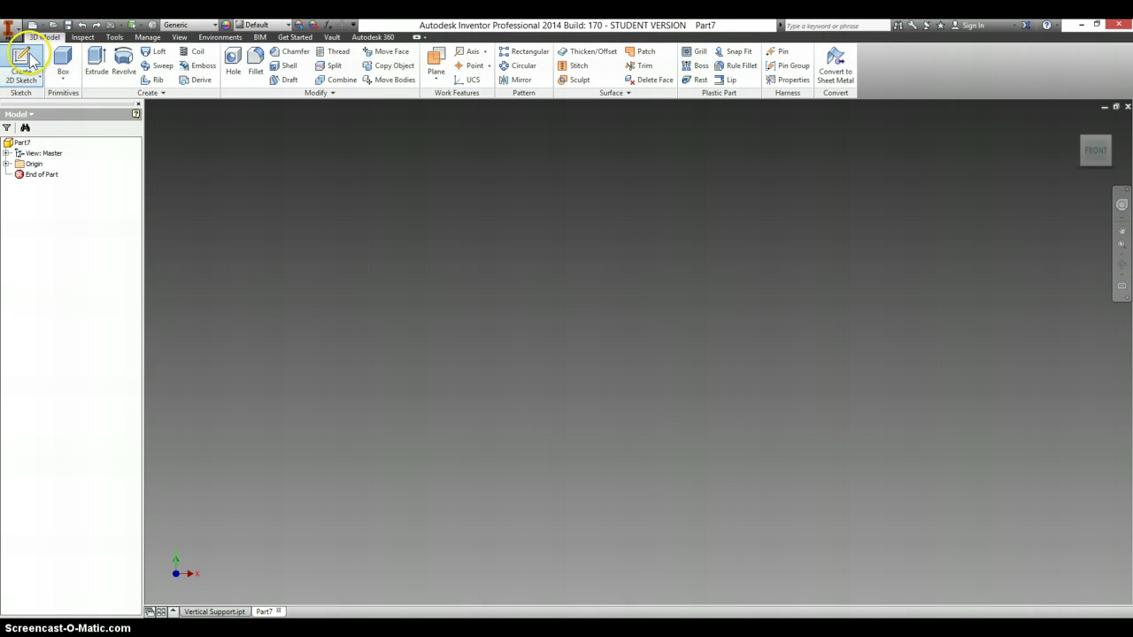
click(602, 412)
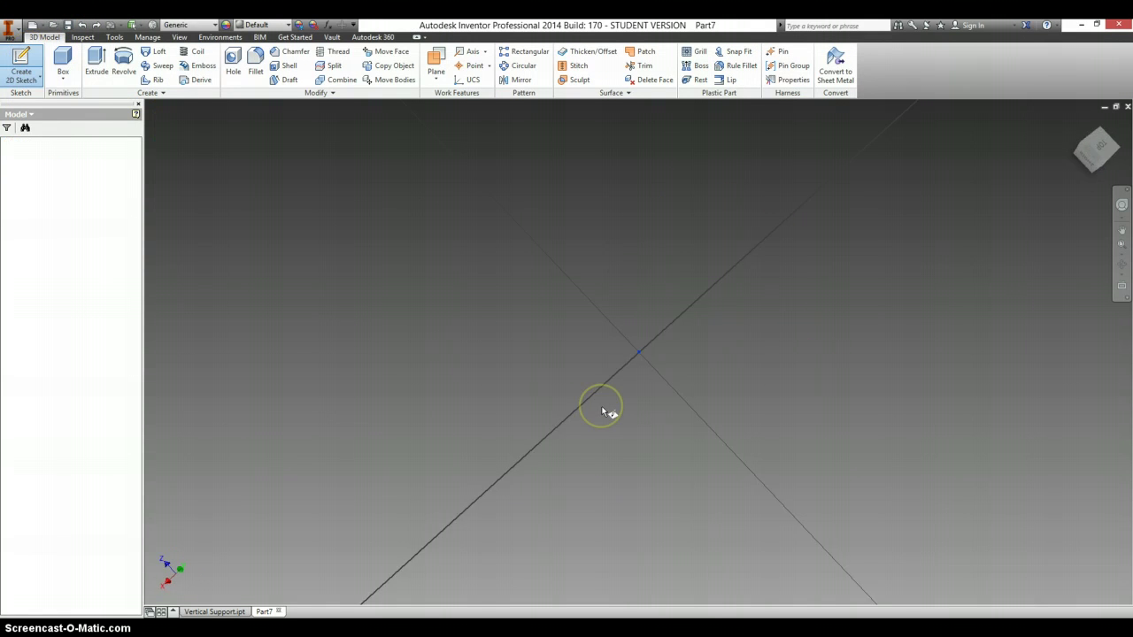
Step: Draw a .6875-diameter circle centred on the sketch origin
key(c)
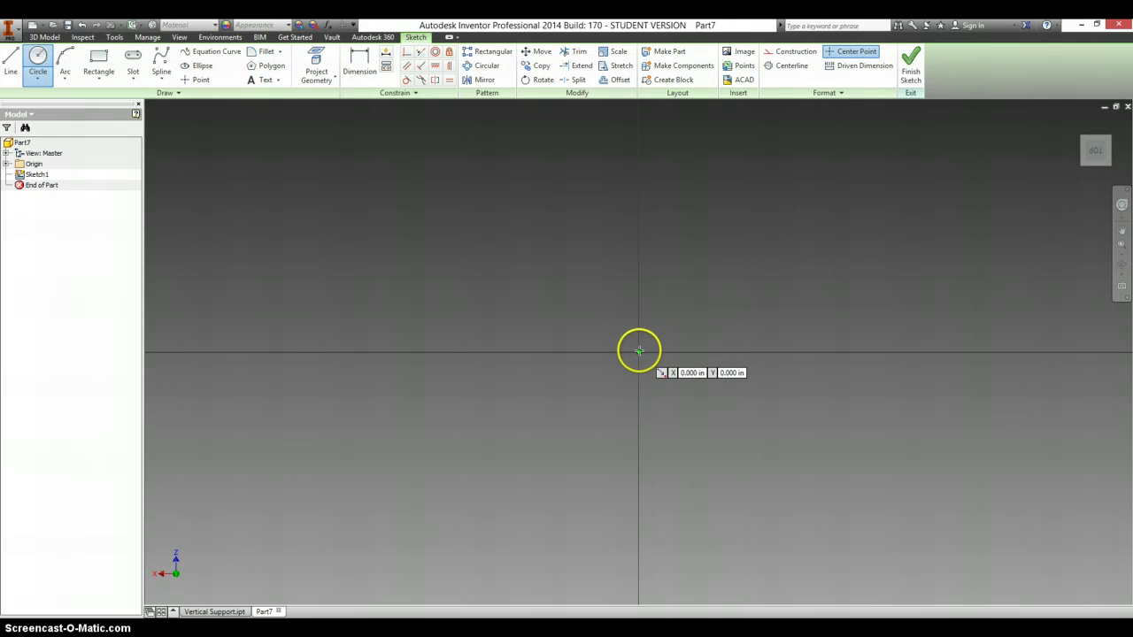
click(638, 352)
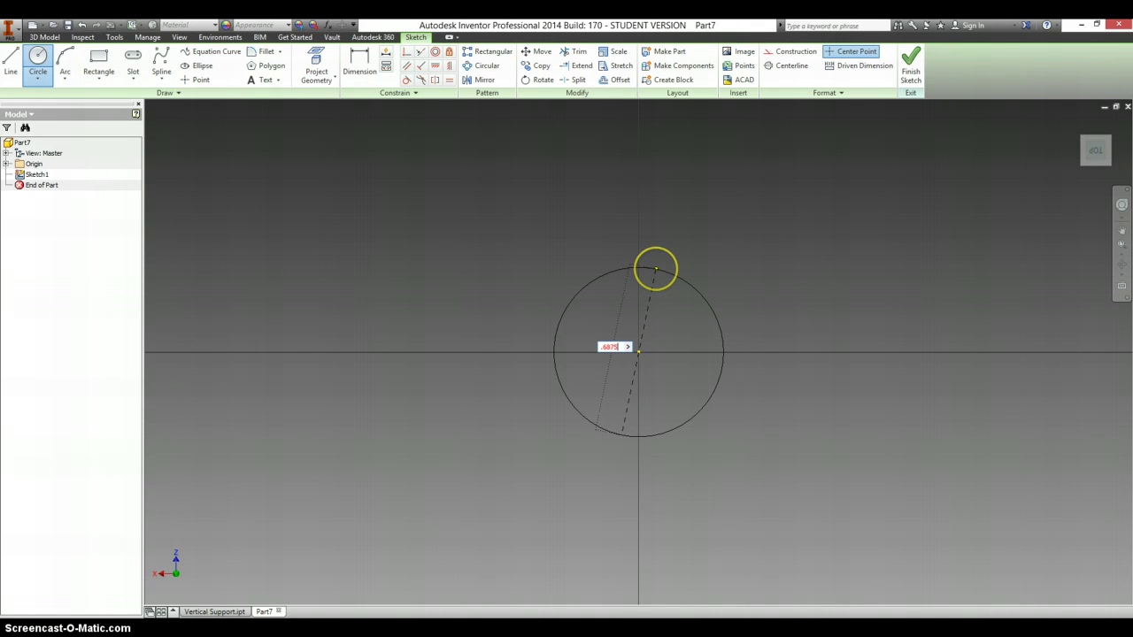
key(Return)
Step: Extrude the circle .344 into a solid cylinder
key(e)
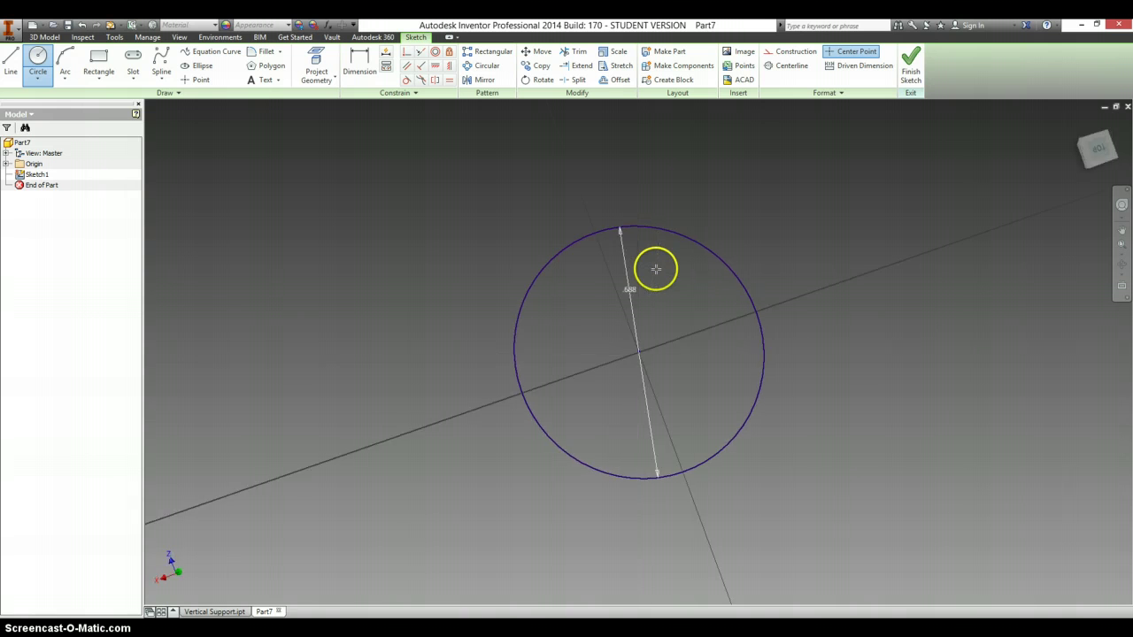
key(alt+Tab)
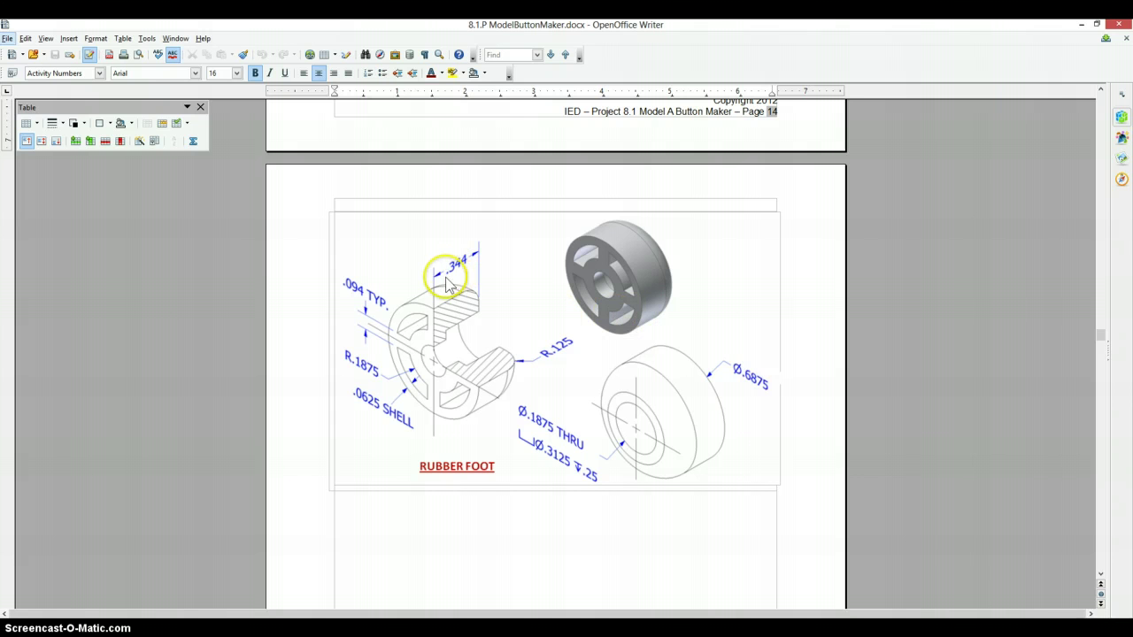
key(alt+Tab)
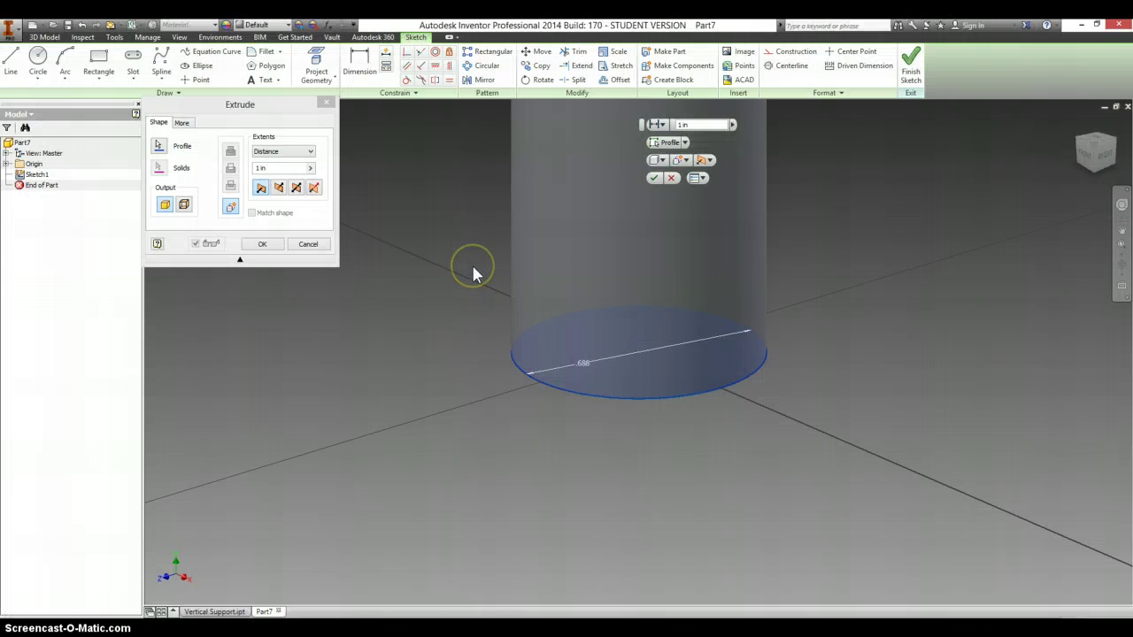
click(265, 168)
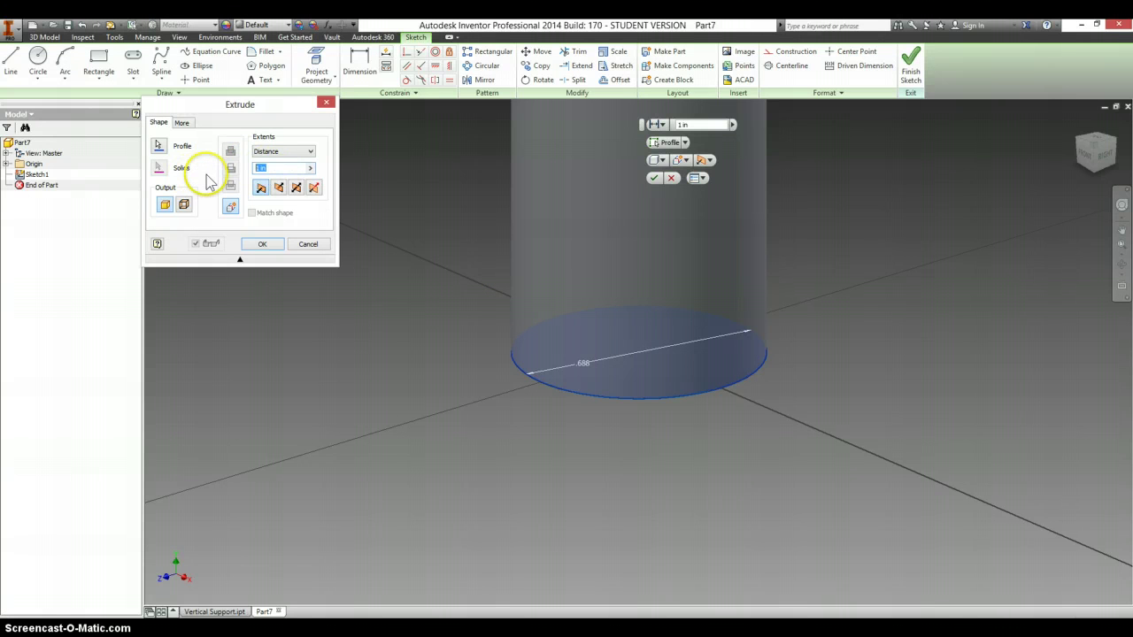
text(.344)
key(Return)
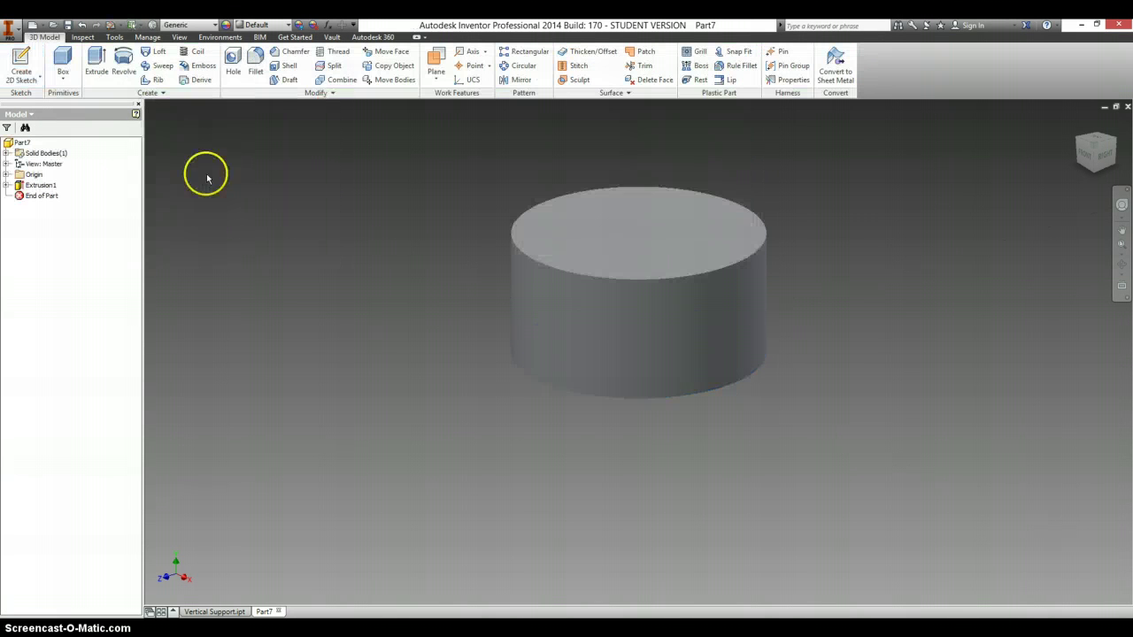
Step: Round the cylinder's top edge with a 0.125 in fillet
click(255, 63)
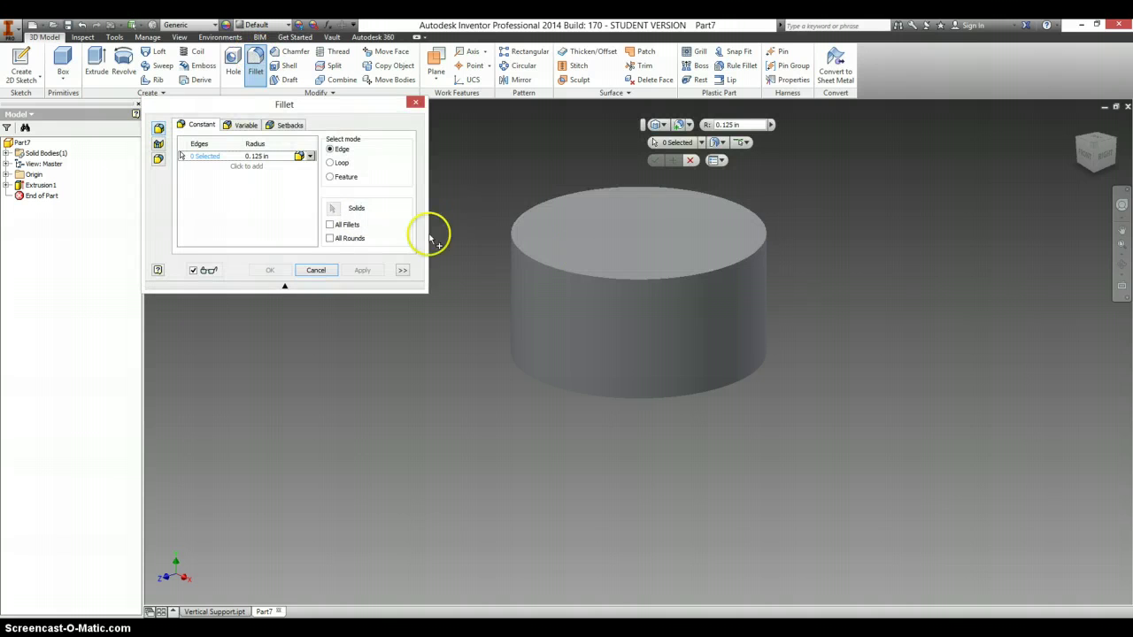
key(alt+Tab)
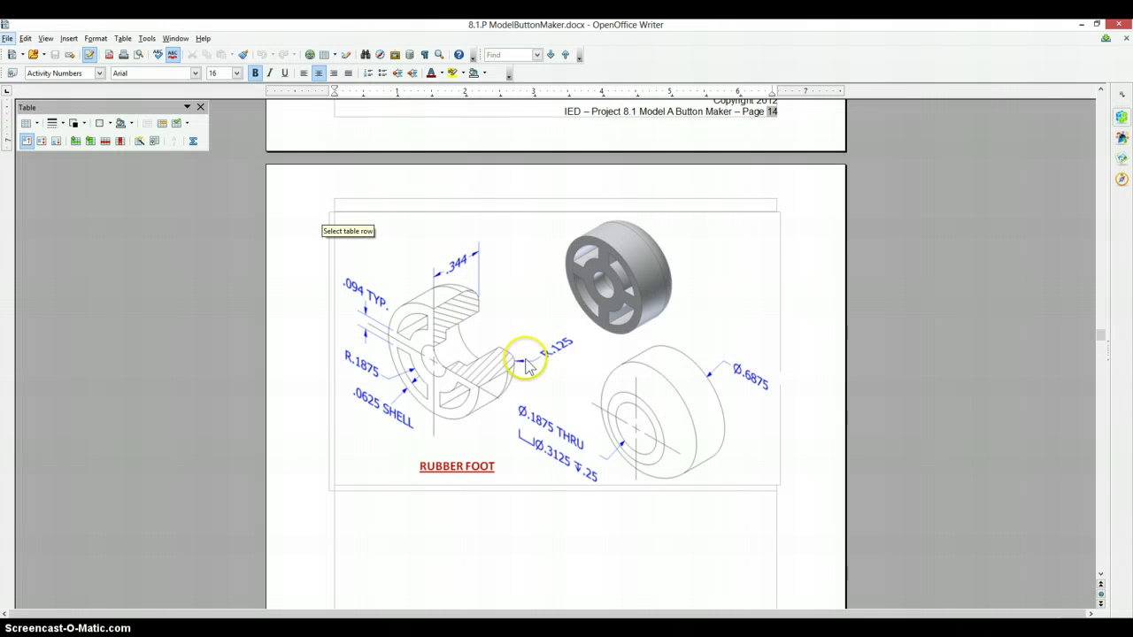
key(alt+Tab)
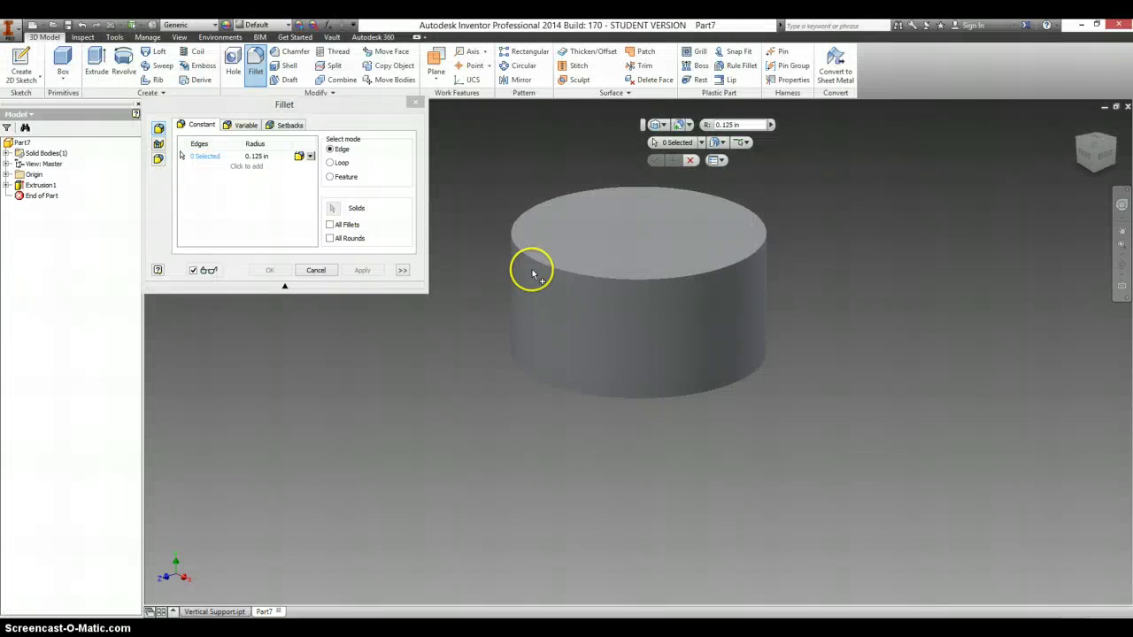
click(537, 262)
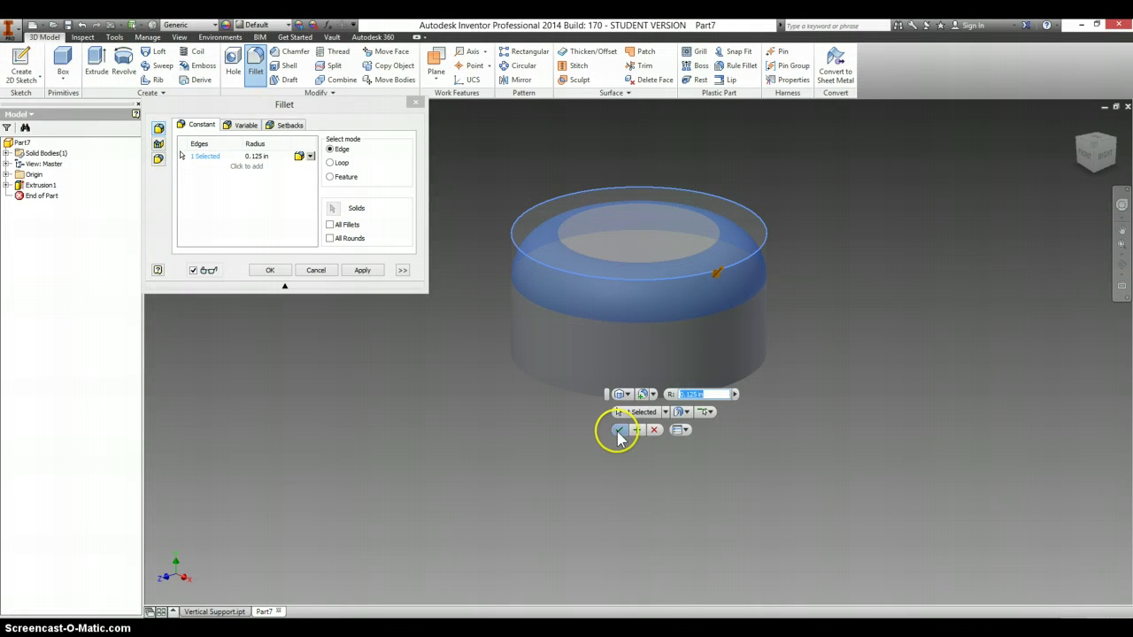
click(619, 430)
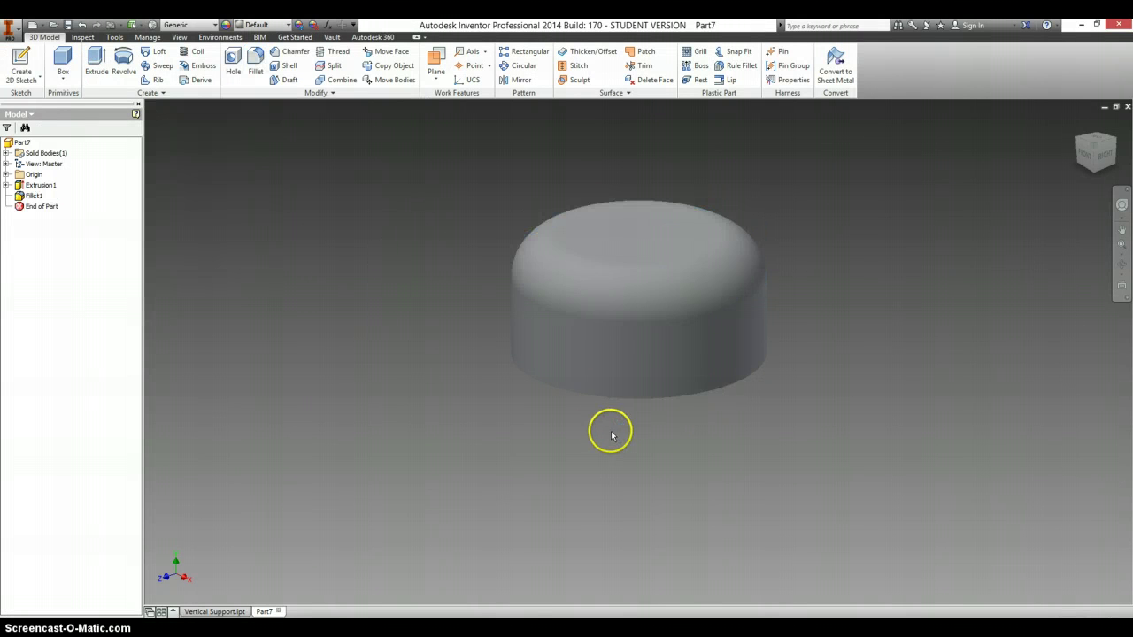
Step: Shell the cylinder to a .0625 wall, leaving the bottom face open
click(1096, 174)
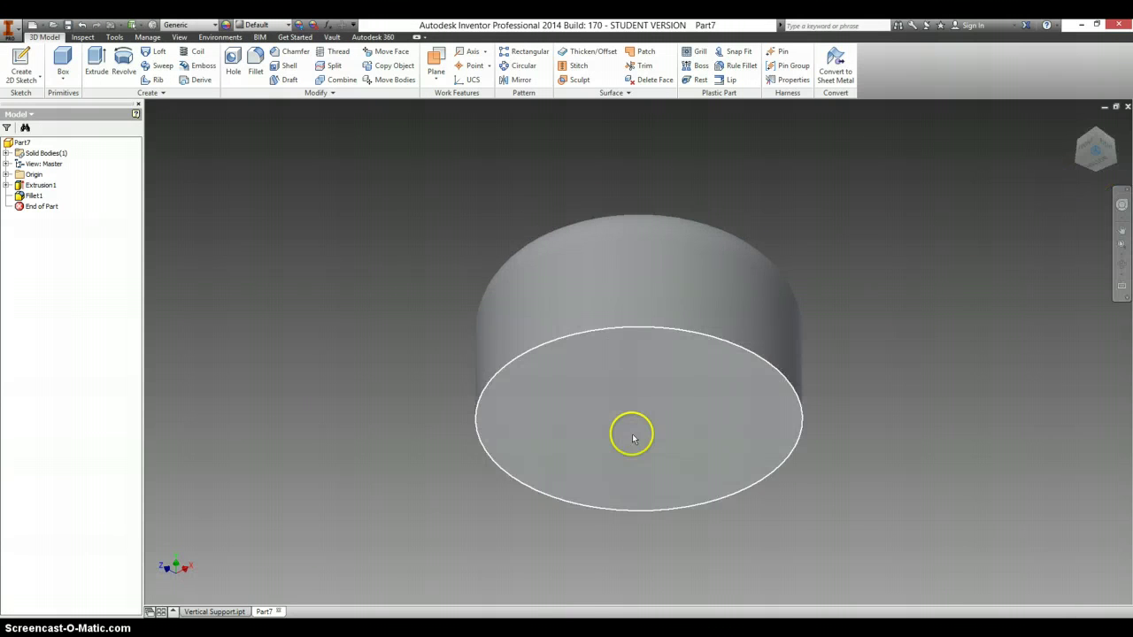
key(alt+Tab)
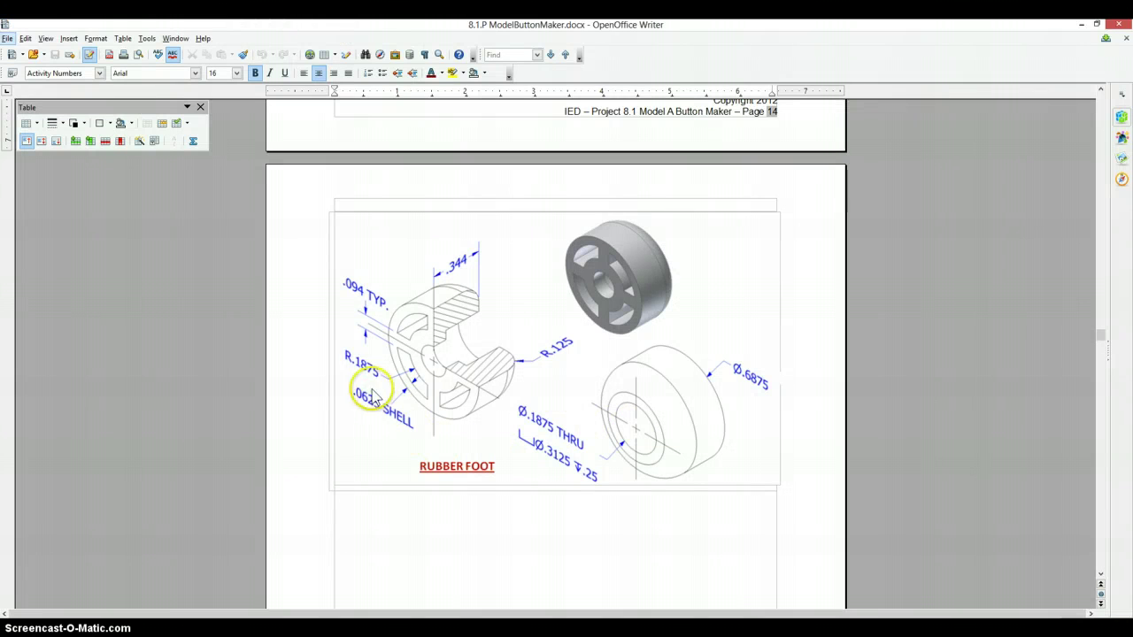
key(alt+Tab)
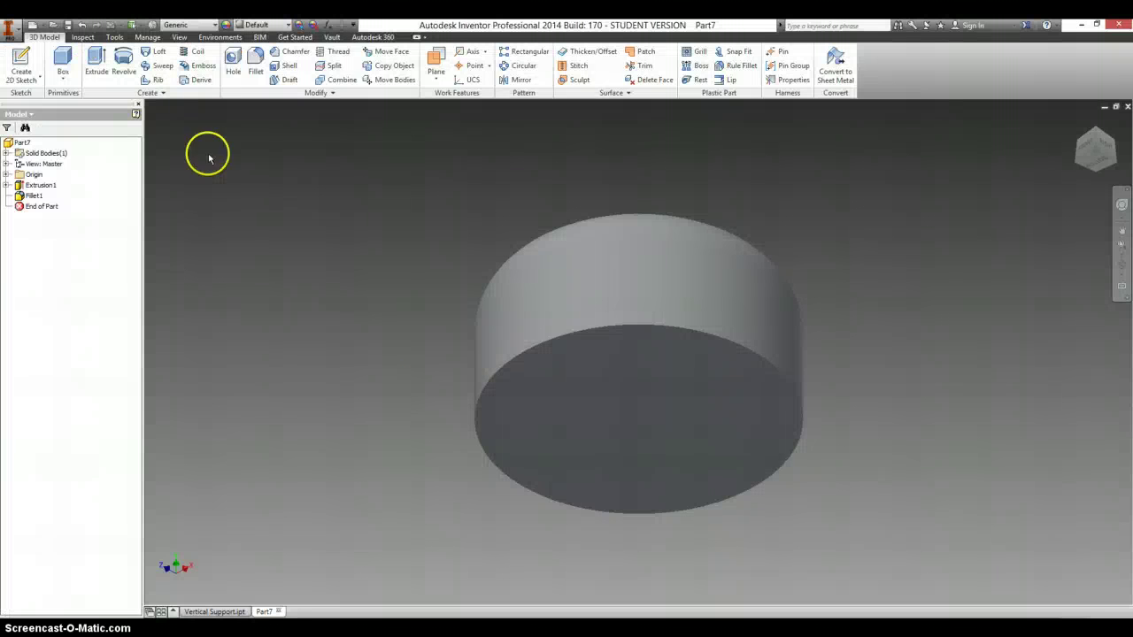
click(282, 65)
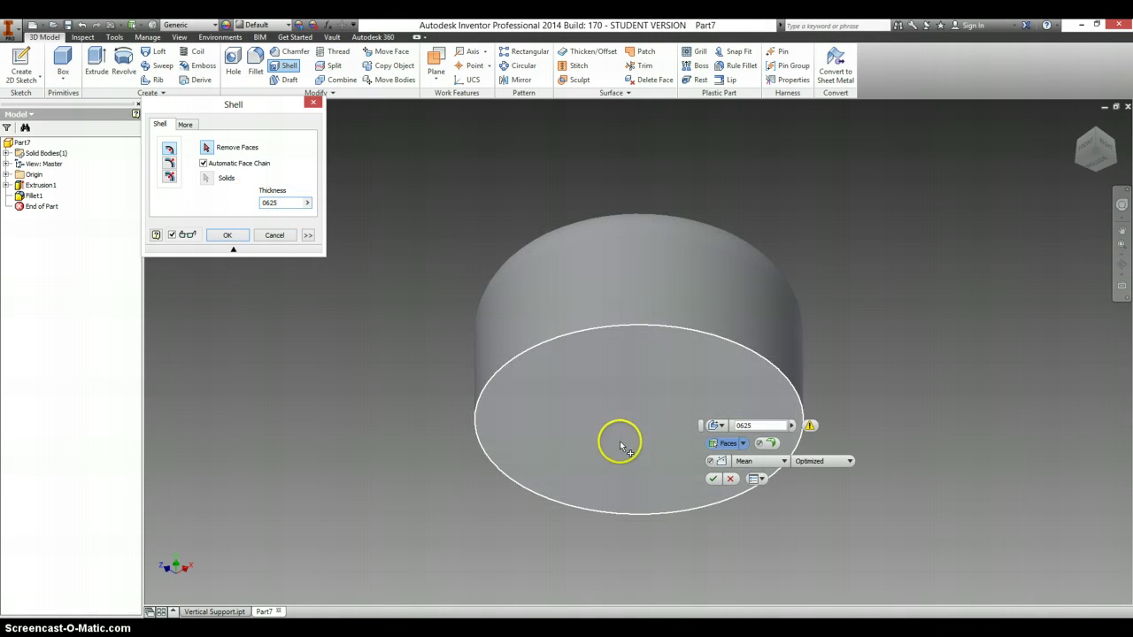
click(531, 438)
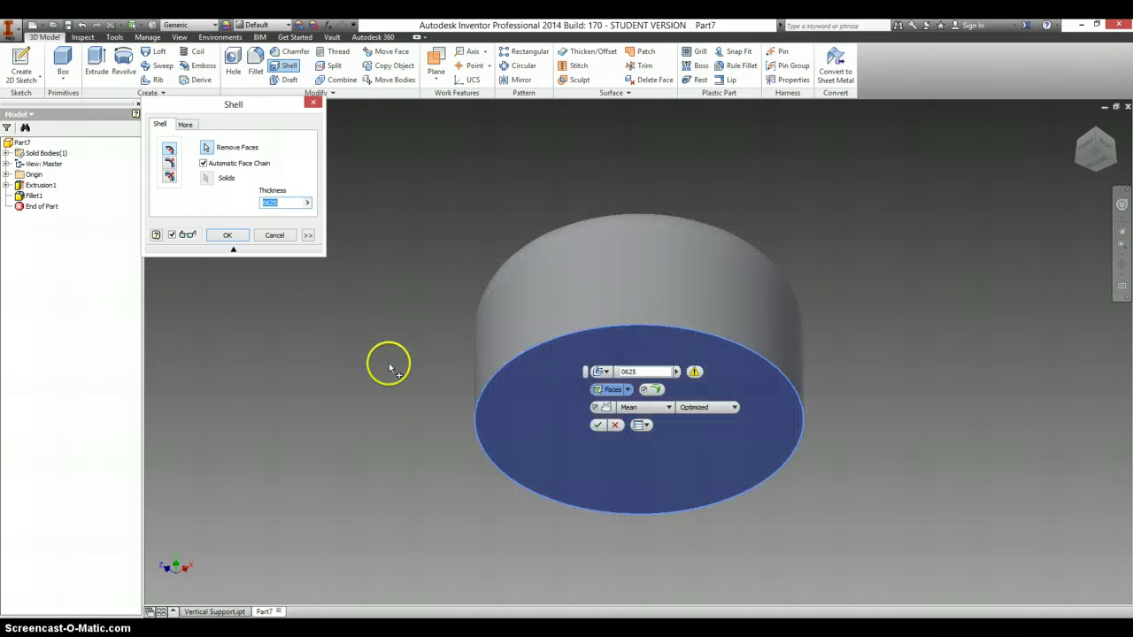
click(266, 204)
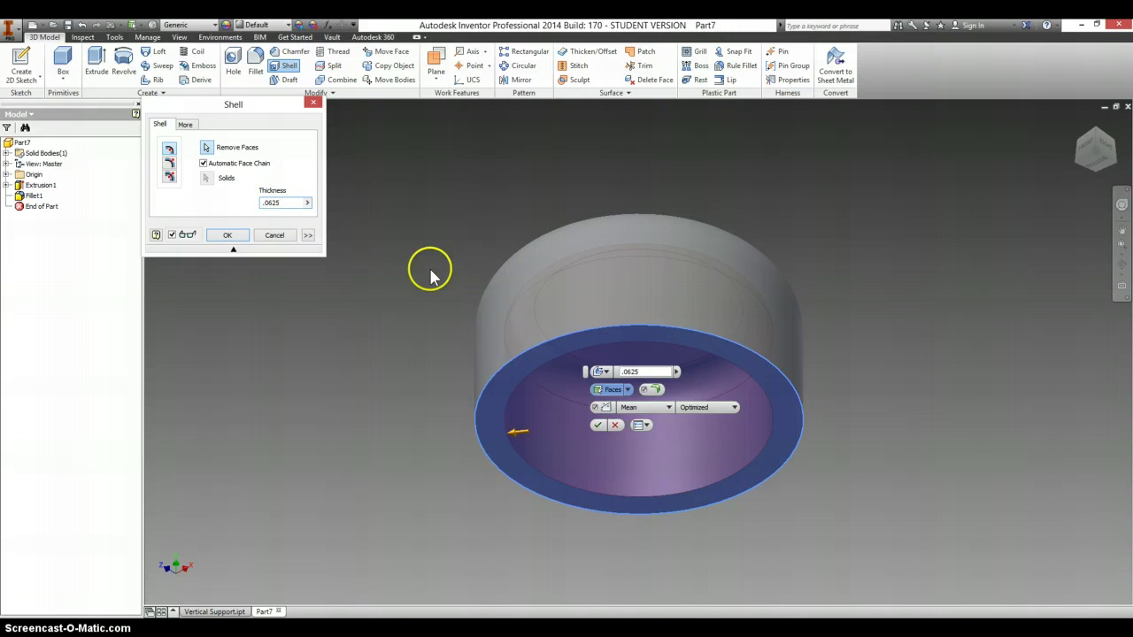
click(602, 427)
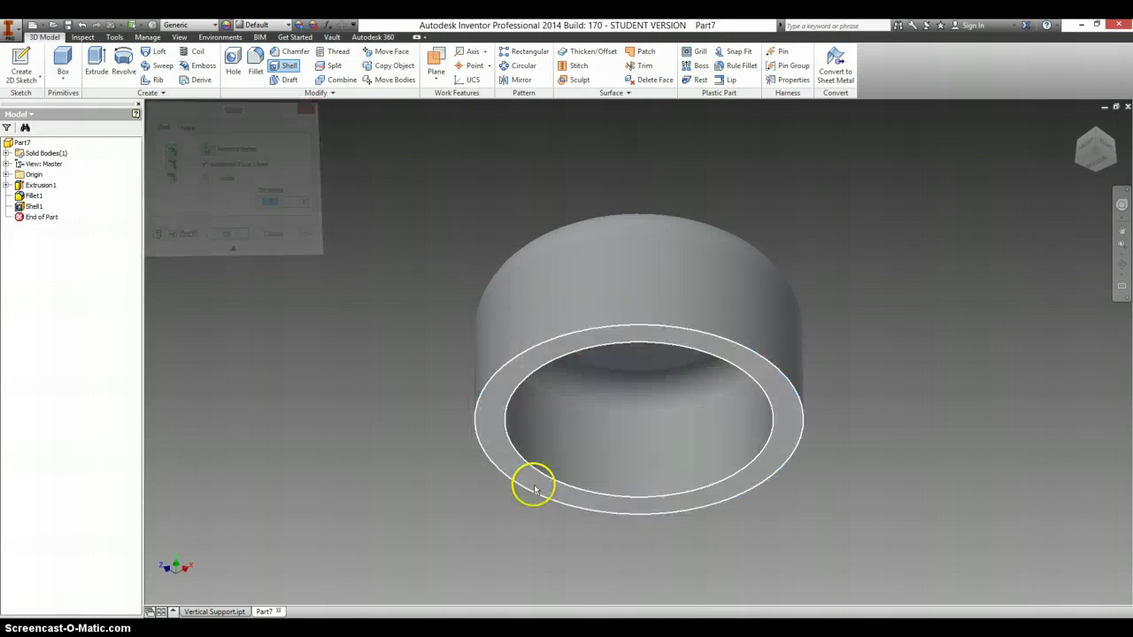
Step: Start a sketch on the bottom ring face and draw a vertical rib rectangle across the circles
right_click(538, 365)
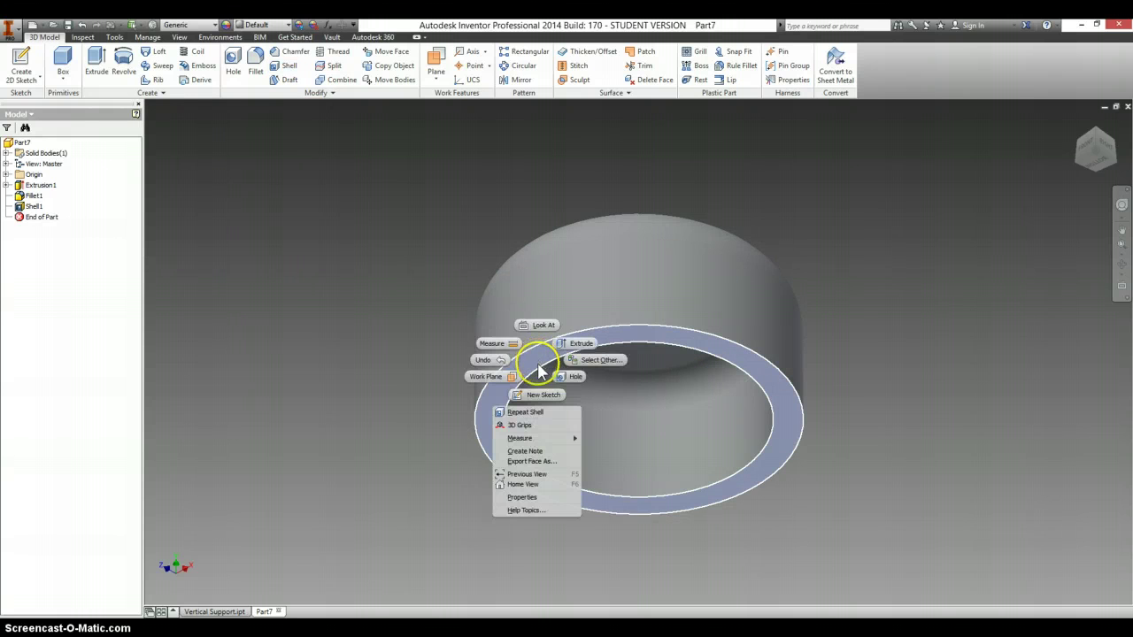
click(544, 392)
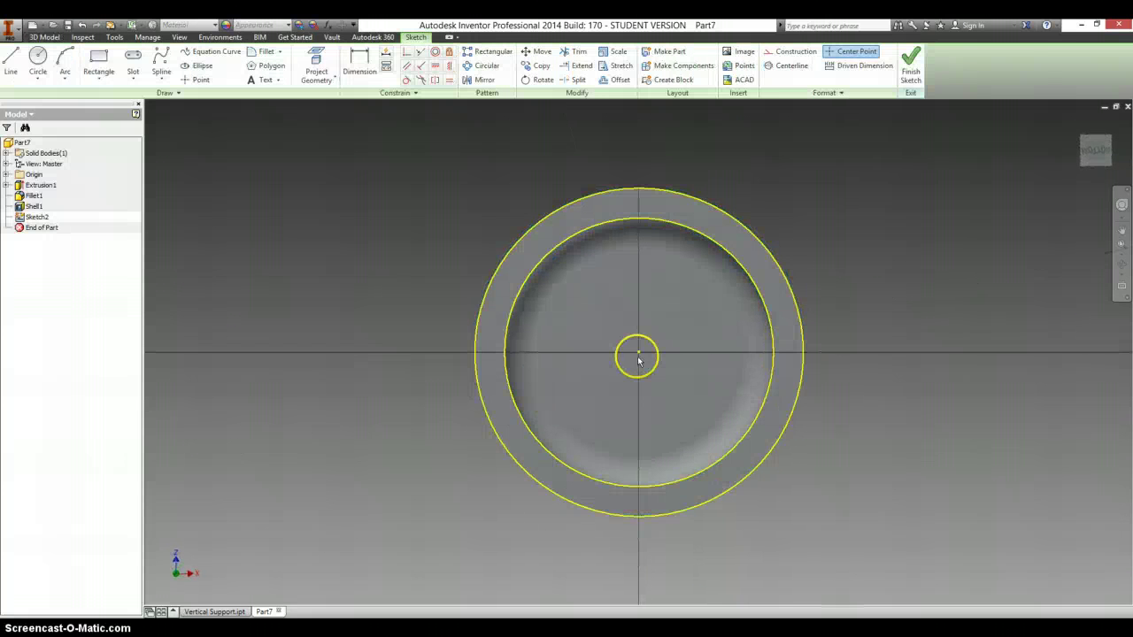
right_click(464, 256)
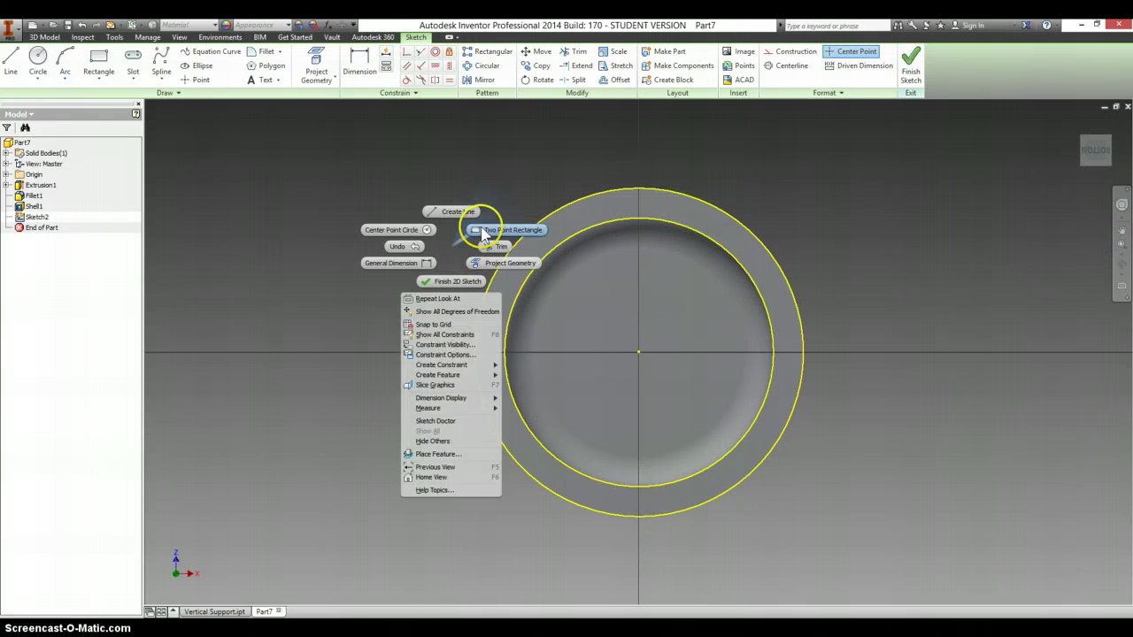
click(497, 228)
click(617, 149)
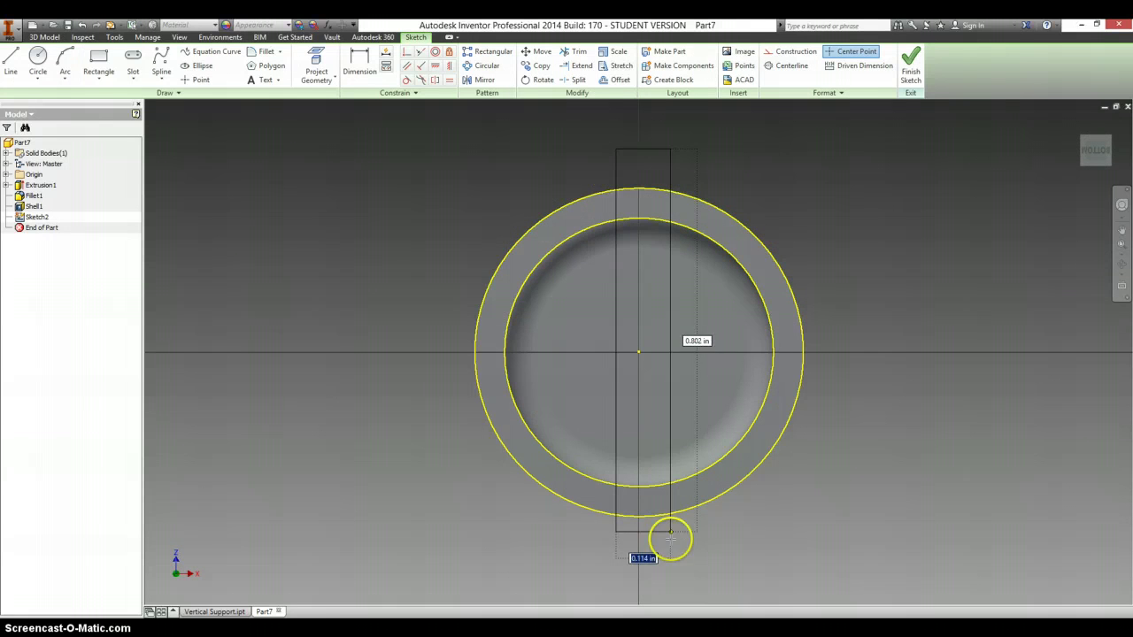
click(671, 549)
Step: Draw a horizontal rectangle crossing the vertical one to form a cross
click(446, 326)
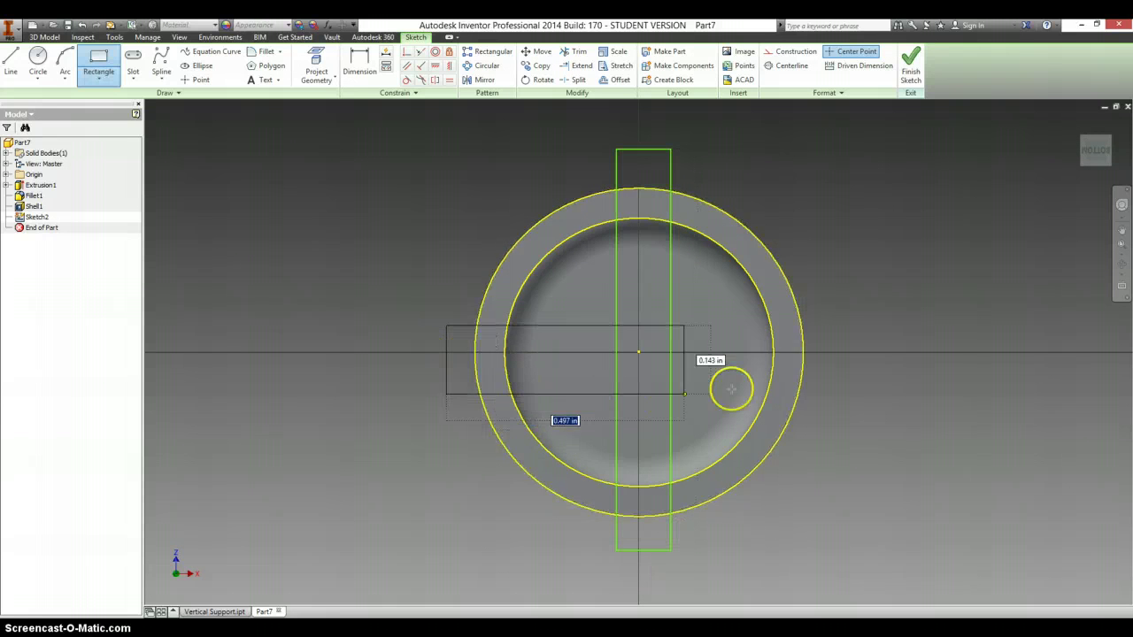
click(838, 369)
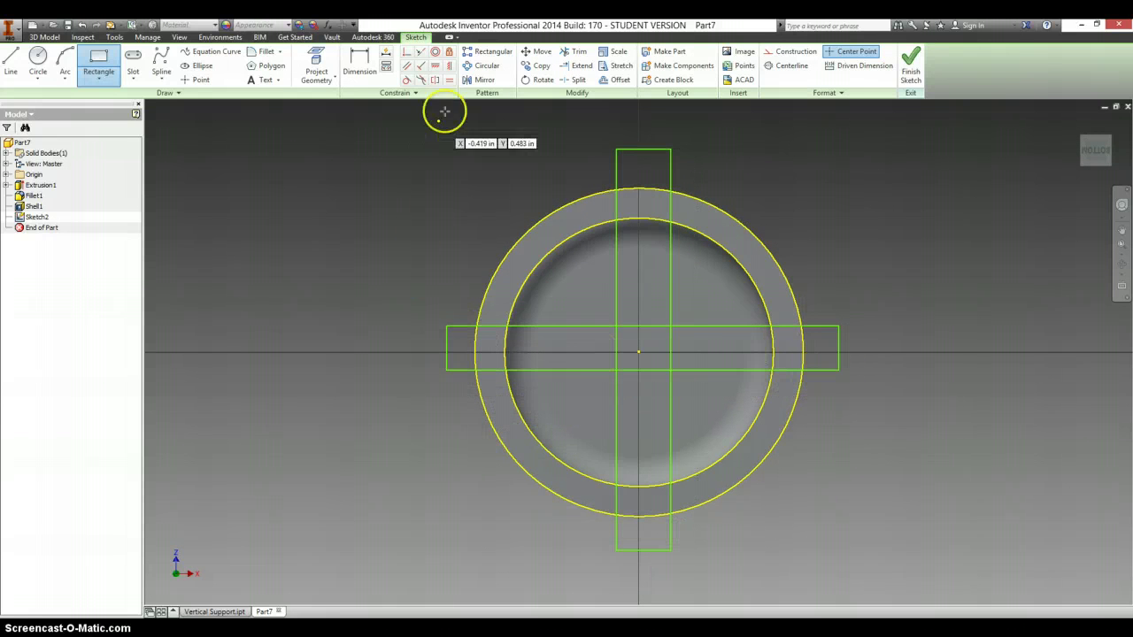
click(435, 67)
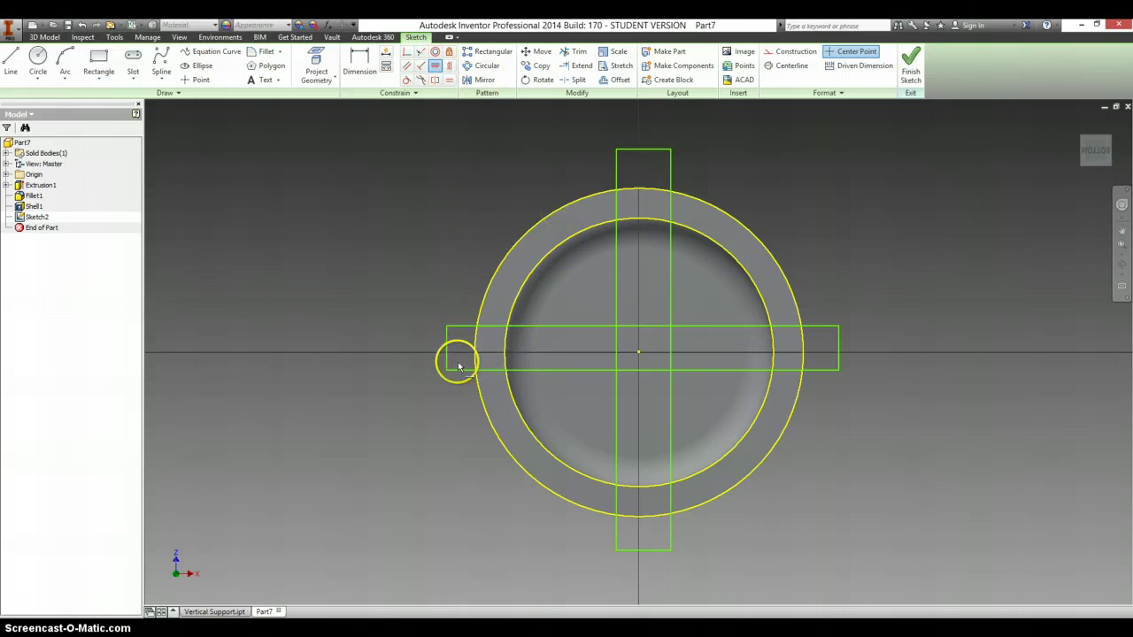
Step: Centre both cross rectangles on the sketch origin using their midpoints
click(641, 356)
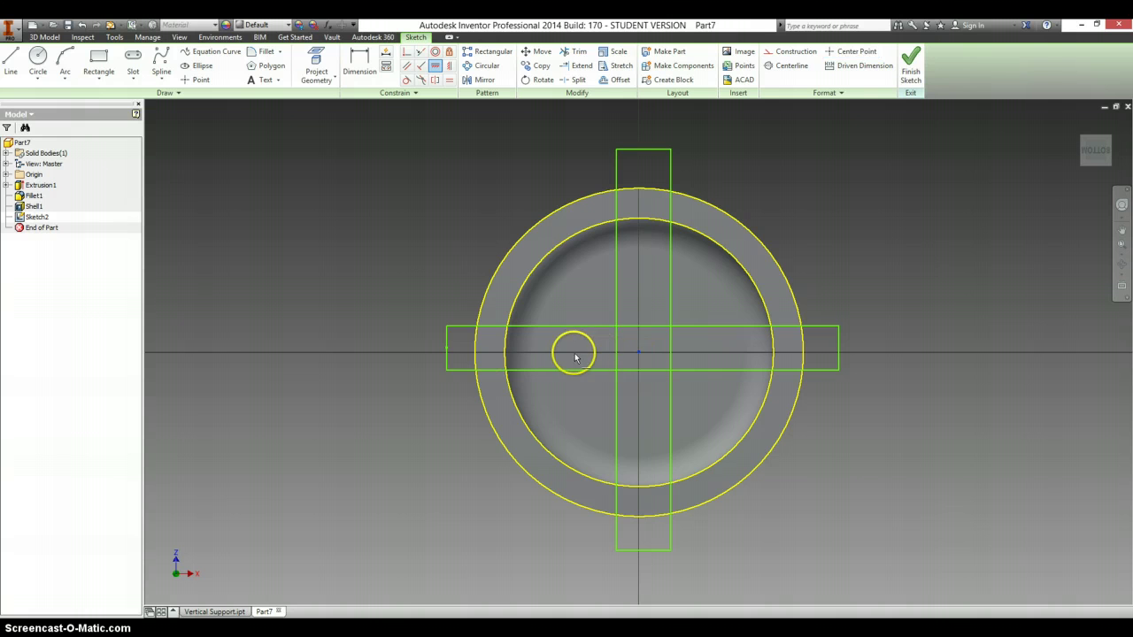
click(447, 352)
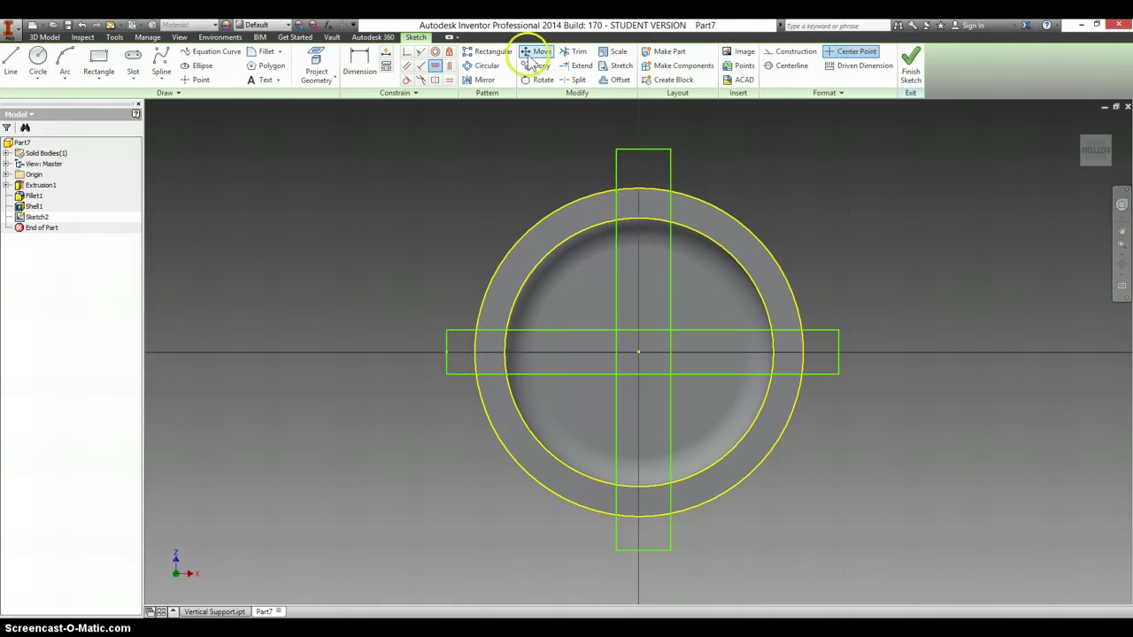
click(449, 66)
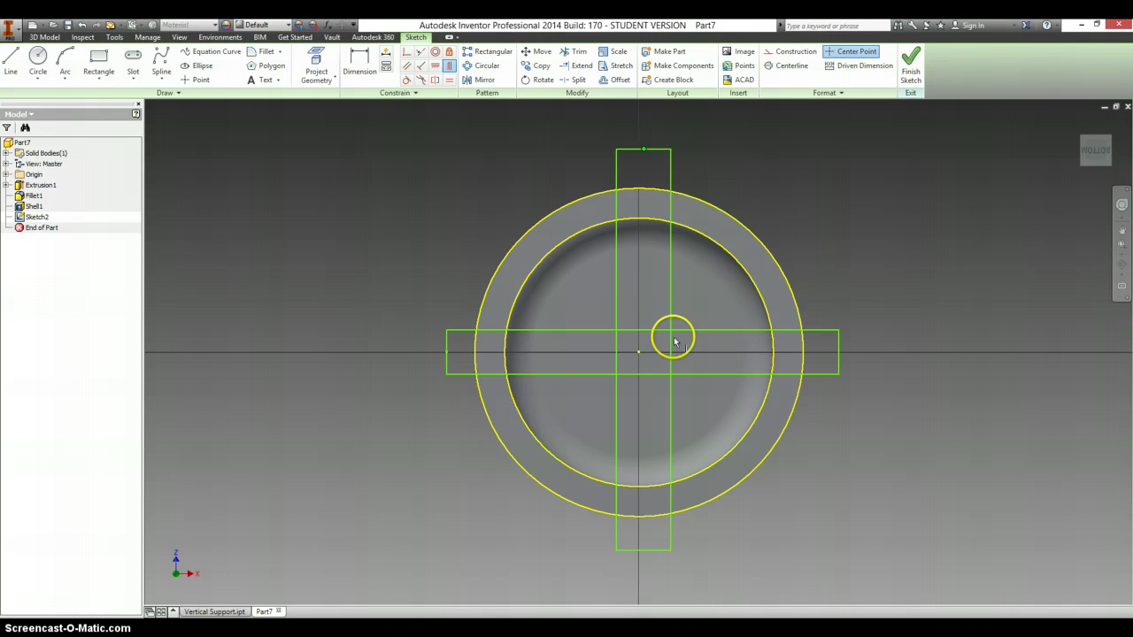
drag(675, 343, 645, 356)
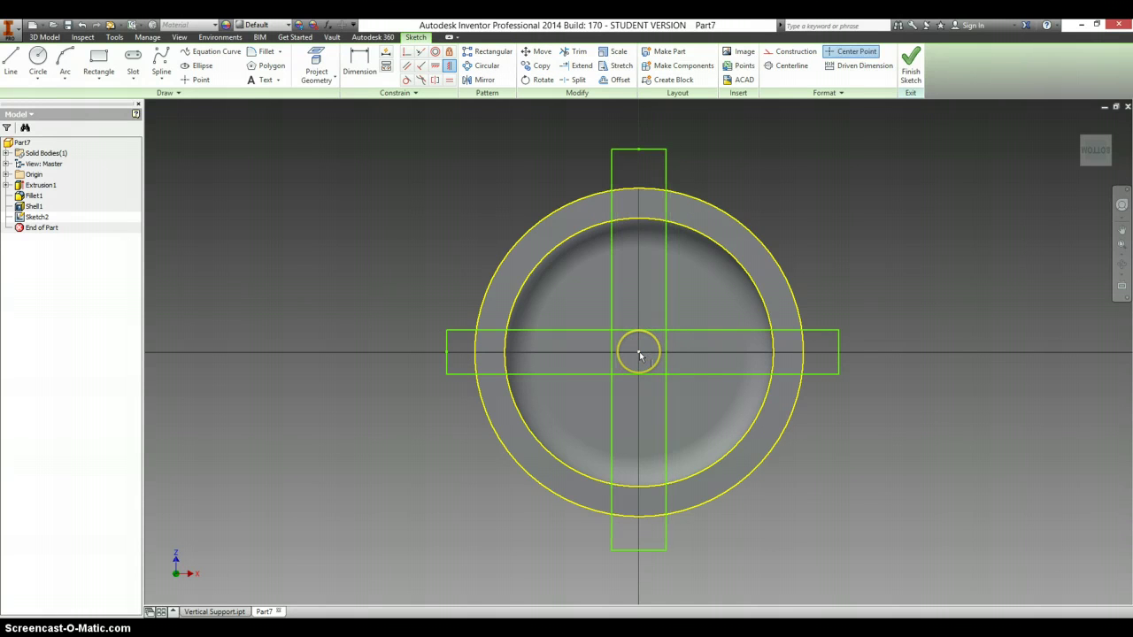
click(640, 353)
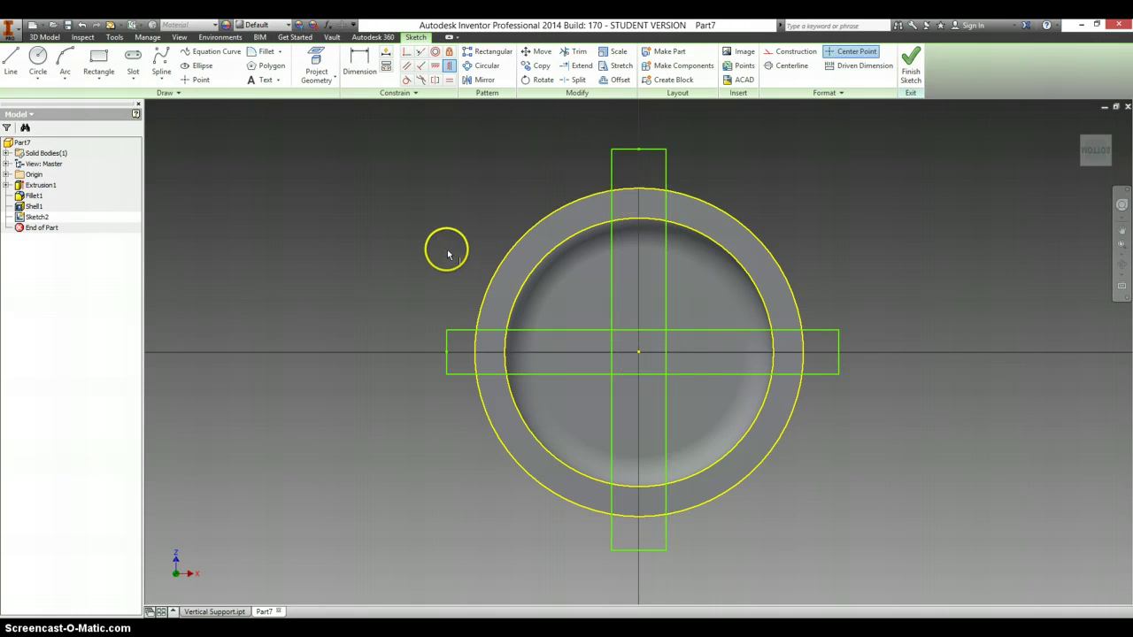
key(alt+Tab)
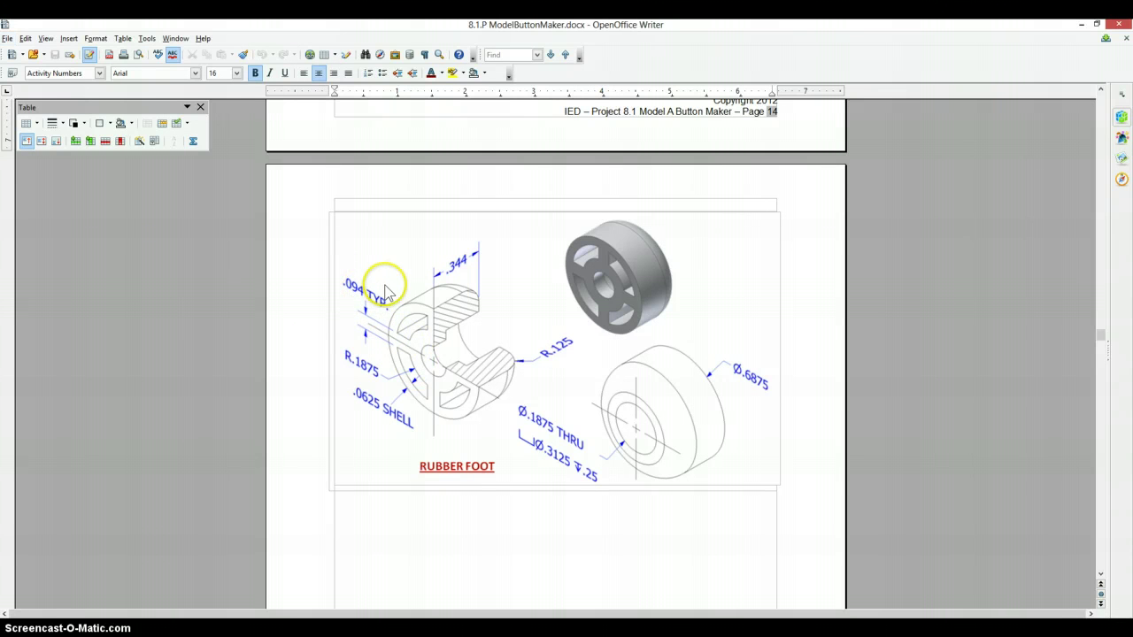
key(alt+Tab)
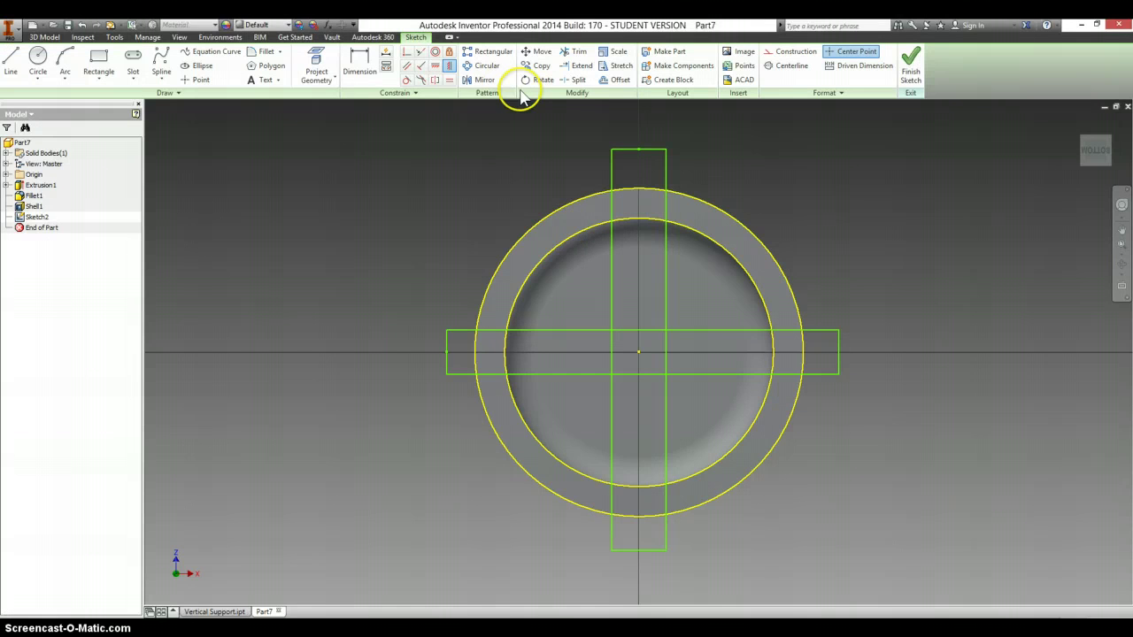
Step: Make both cross bars equal width and dimension the bar width to .094
click(622, 150)
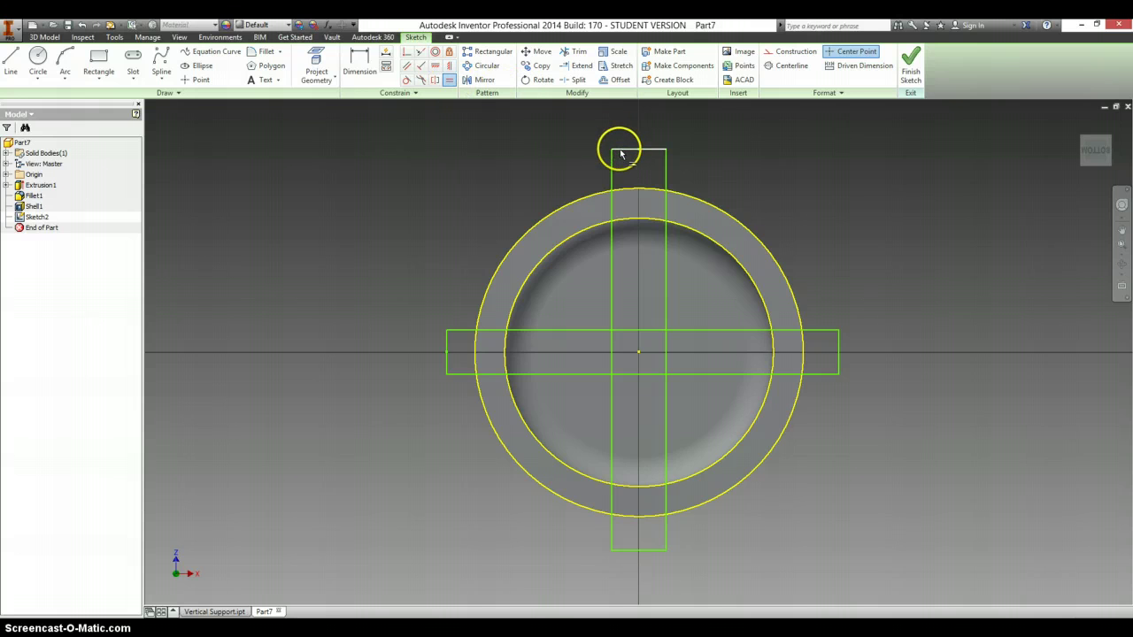
click(447, 345)
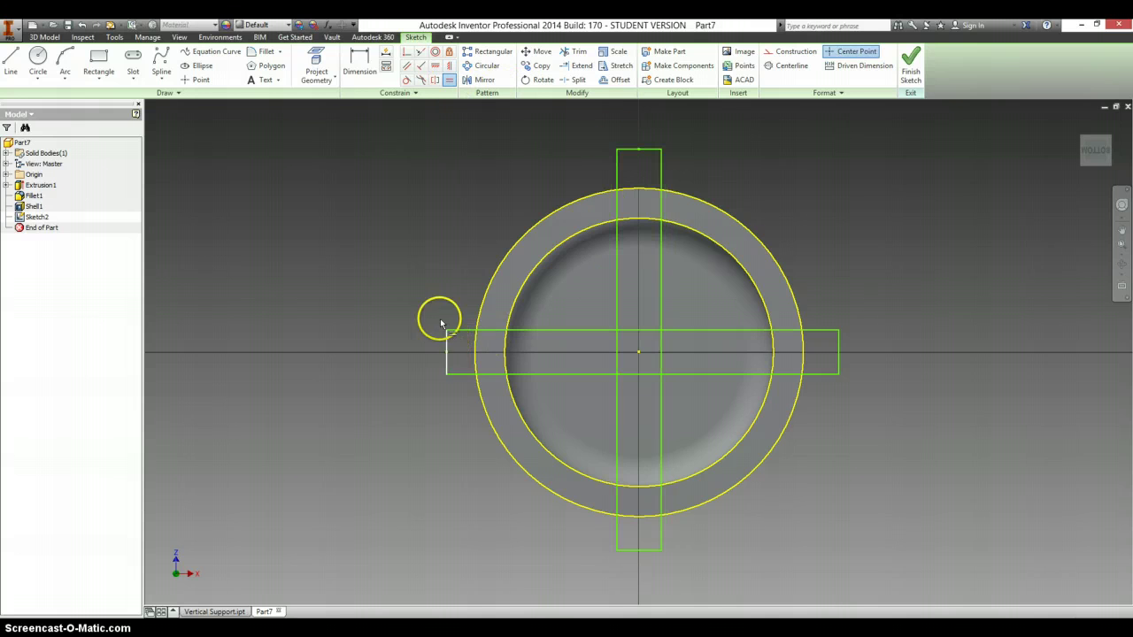
key(d)
click(447, 340)
click(421, 342)
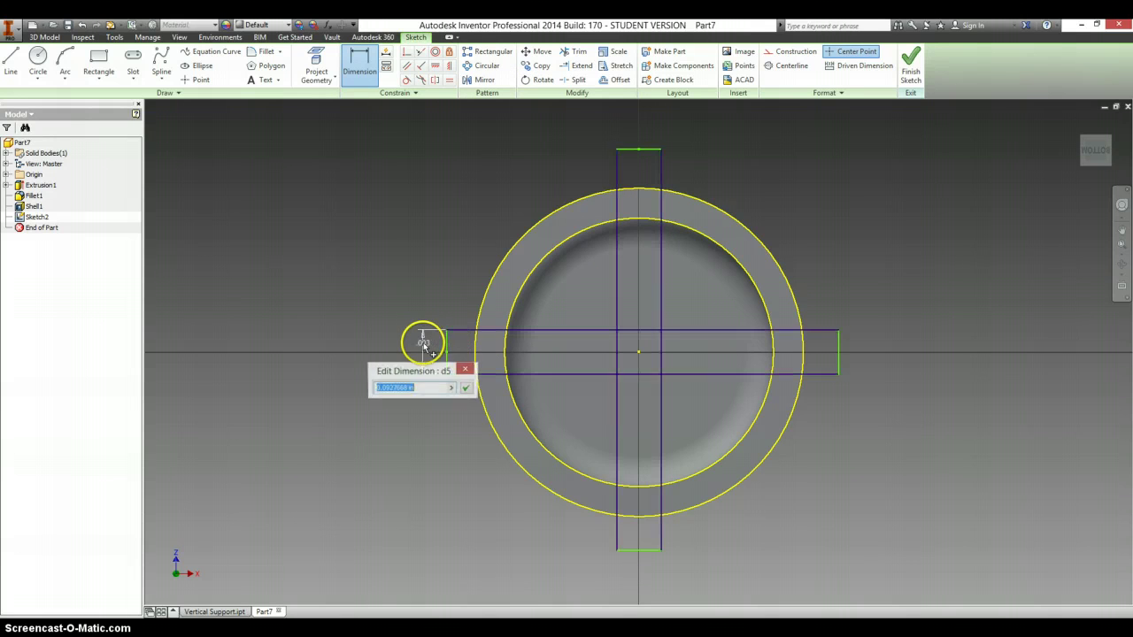
text(.09)
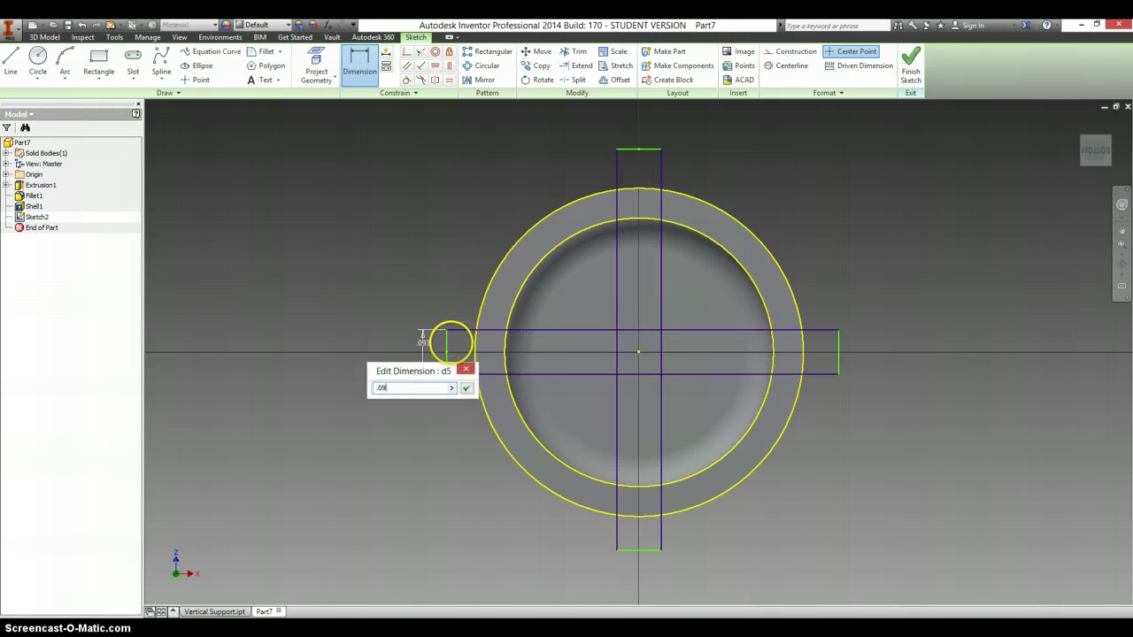
text(4)
key(Return)
Step: Draw a circle at the sketch origin and dimension its diameter to .375 (.1875*2)
key(c)
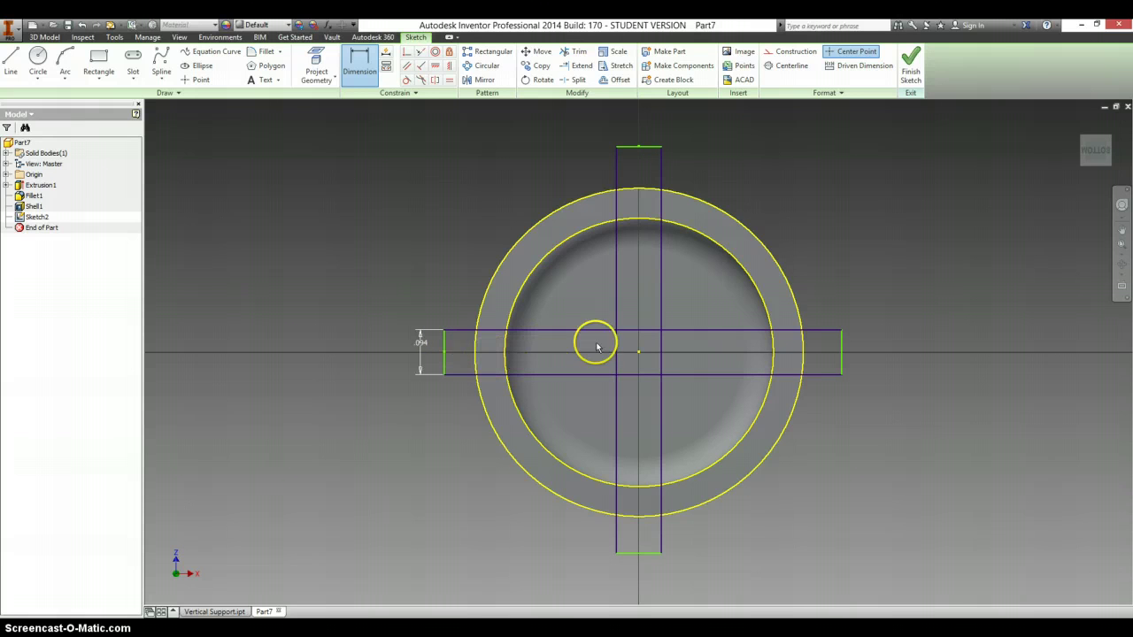
click(638, 353)
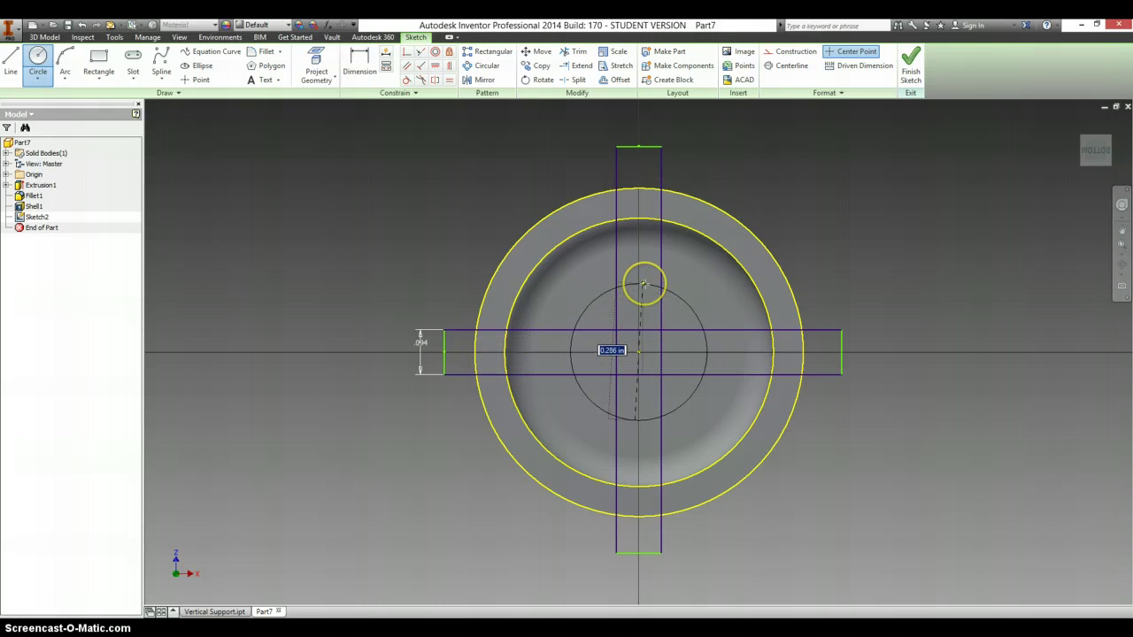
key(alt+Tab)
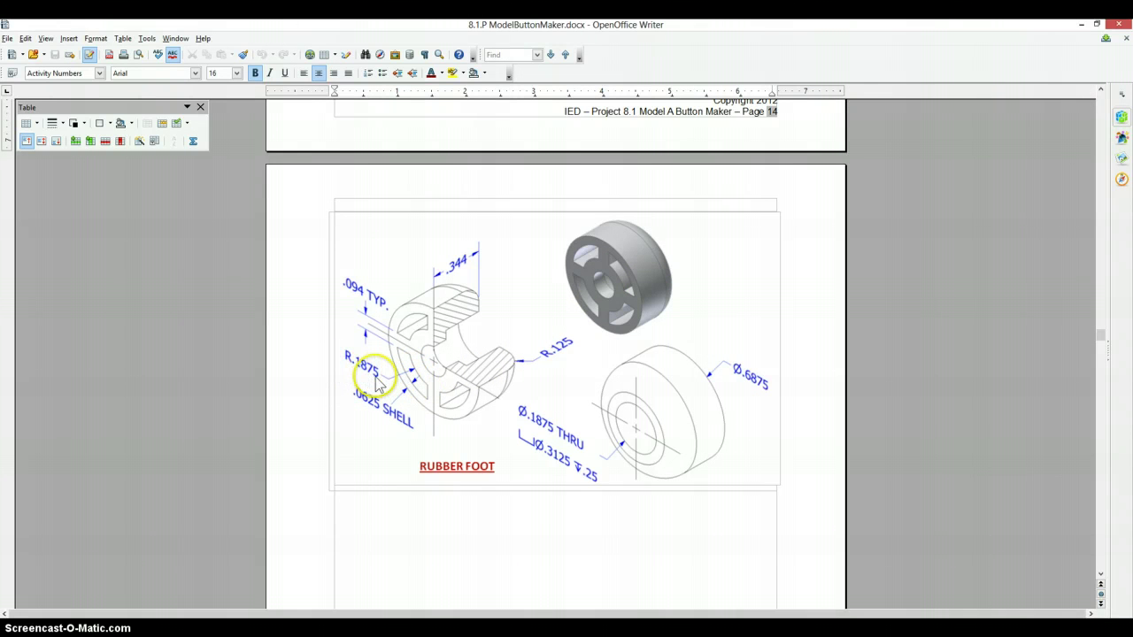
key(alt+Tab)
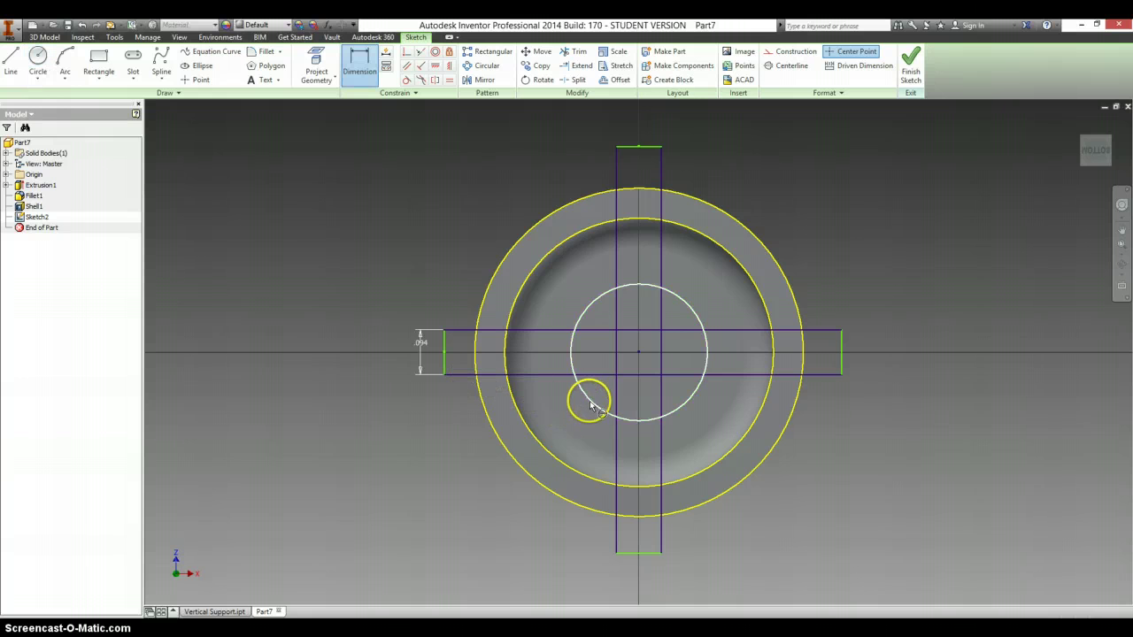
click(592, 405)
click(487, 483)
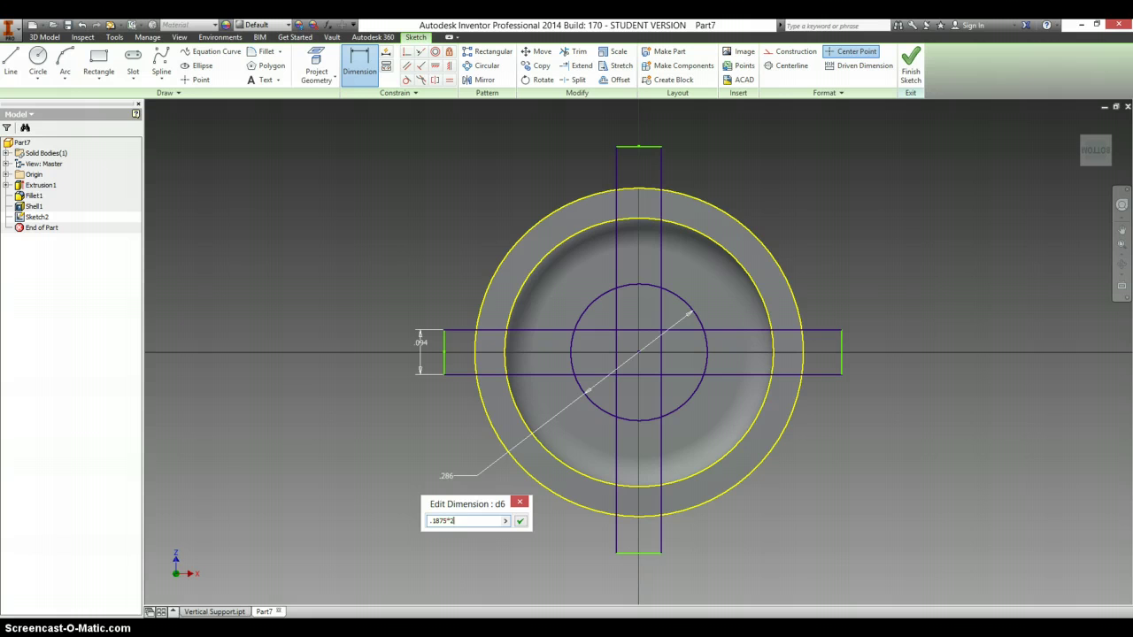
key(Return)
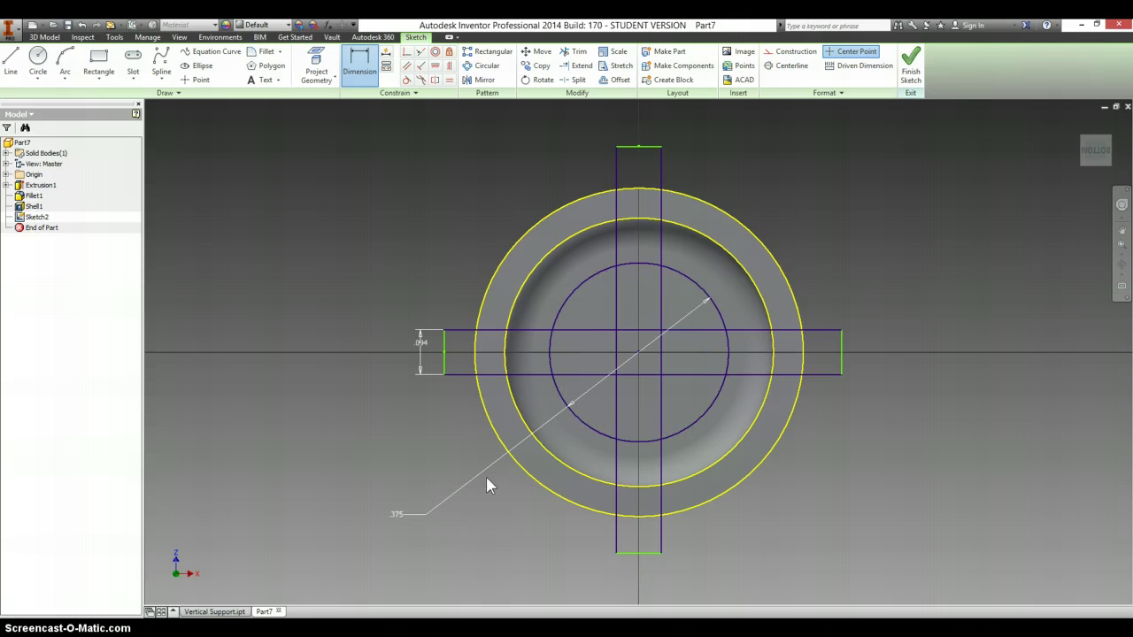
key(e)
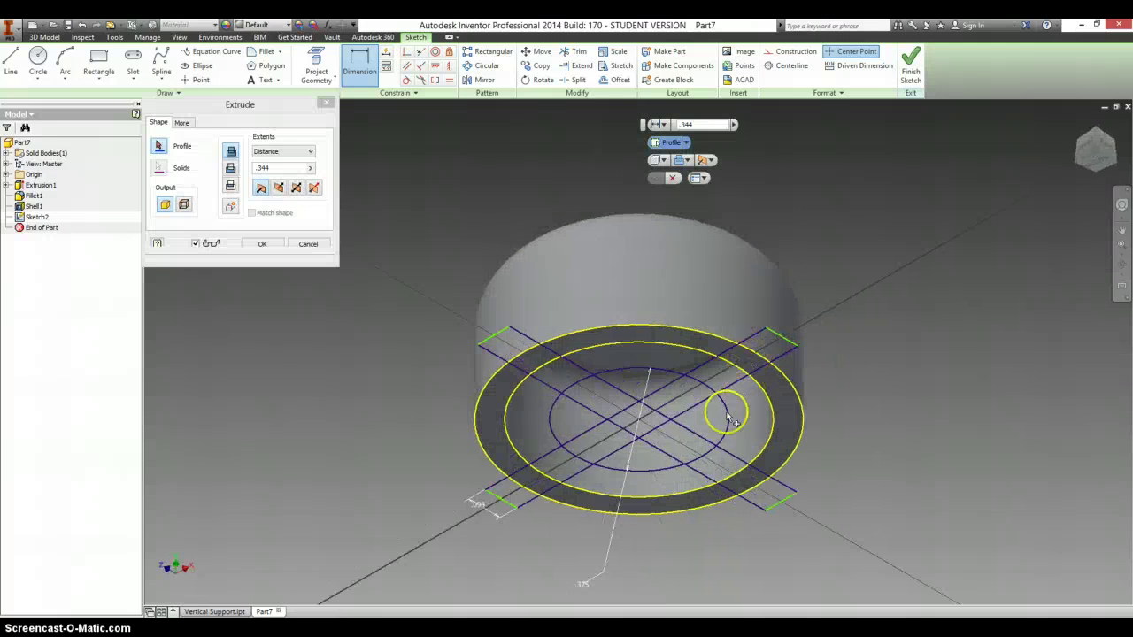
Step: Extrude the cross and centre circle profiles upward To Next, joined to the shell
click(277, 152)
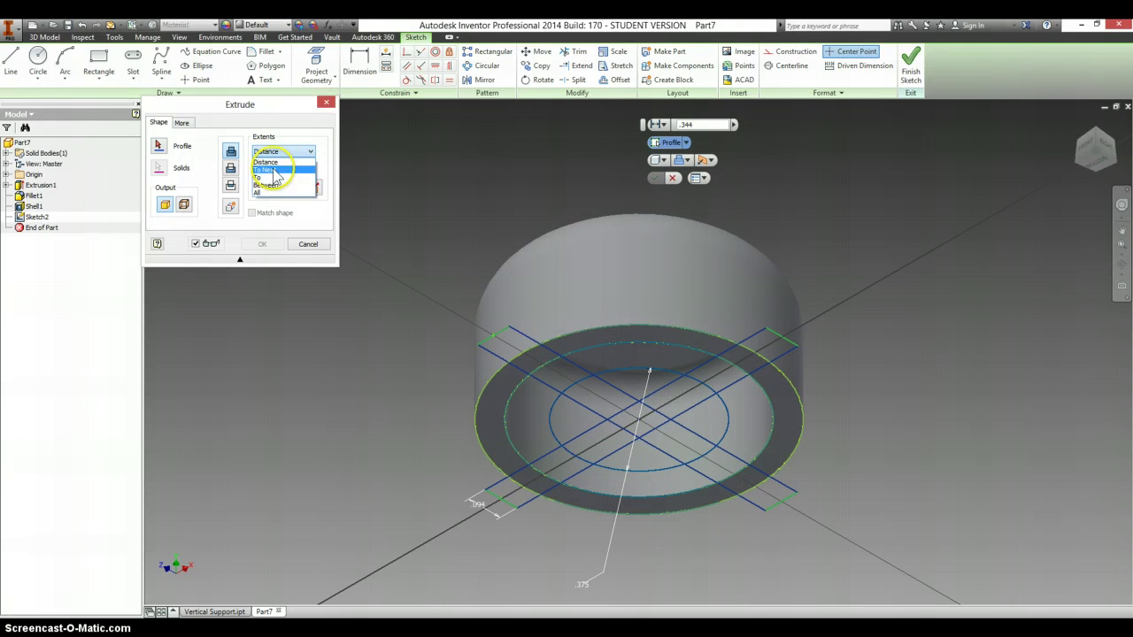
click(266, 169)
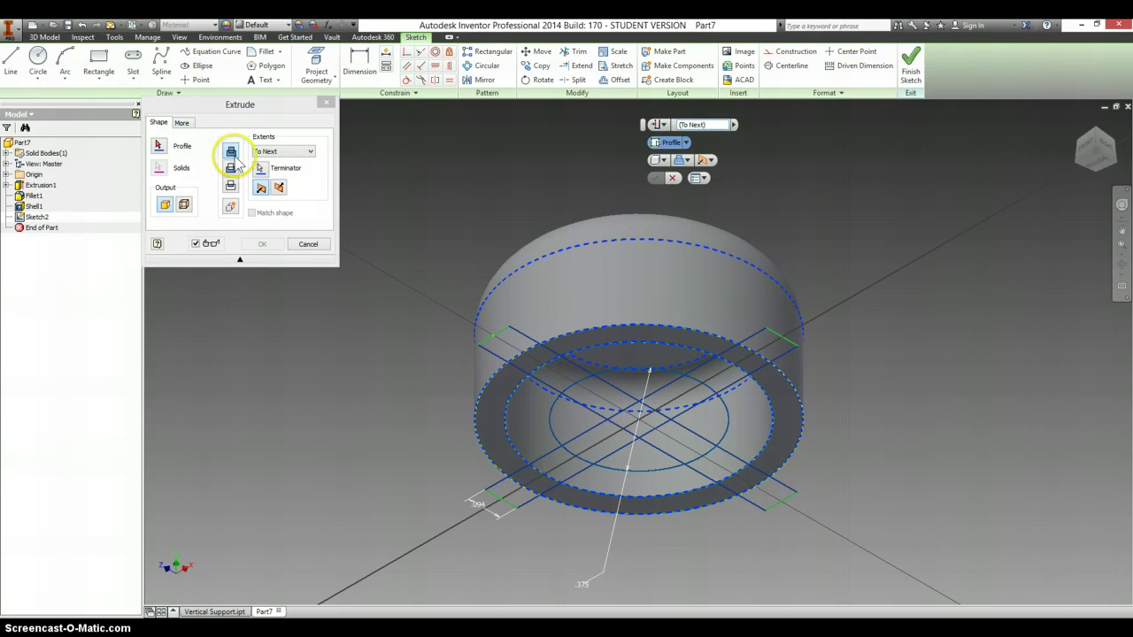
click(501, 343)
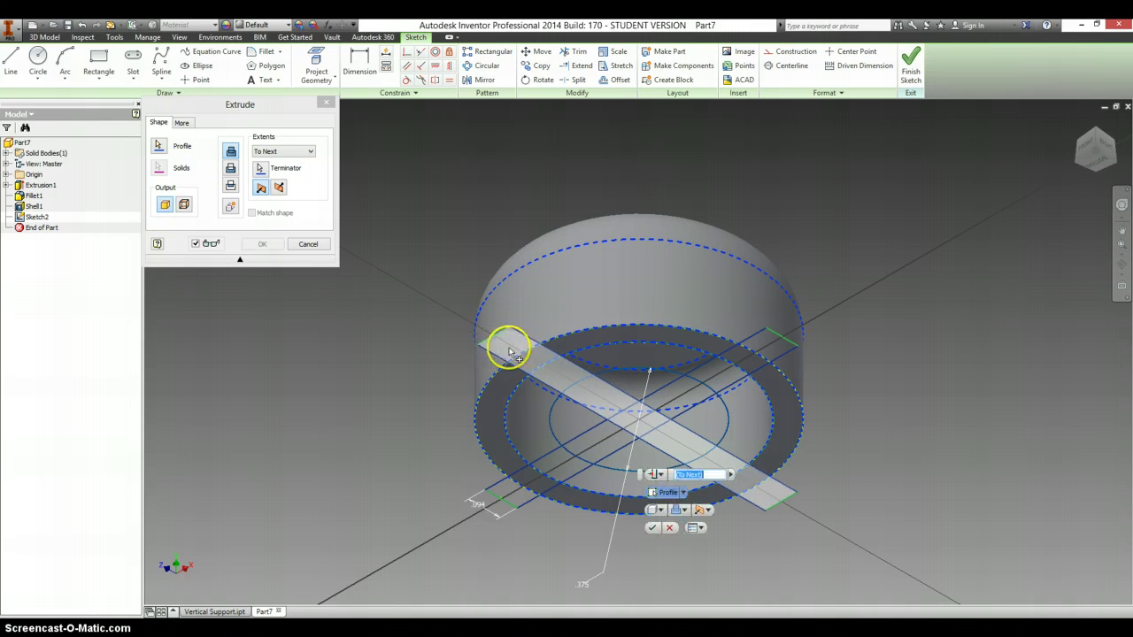
click(774, 353)
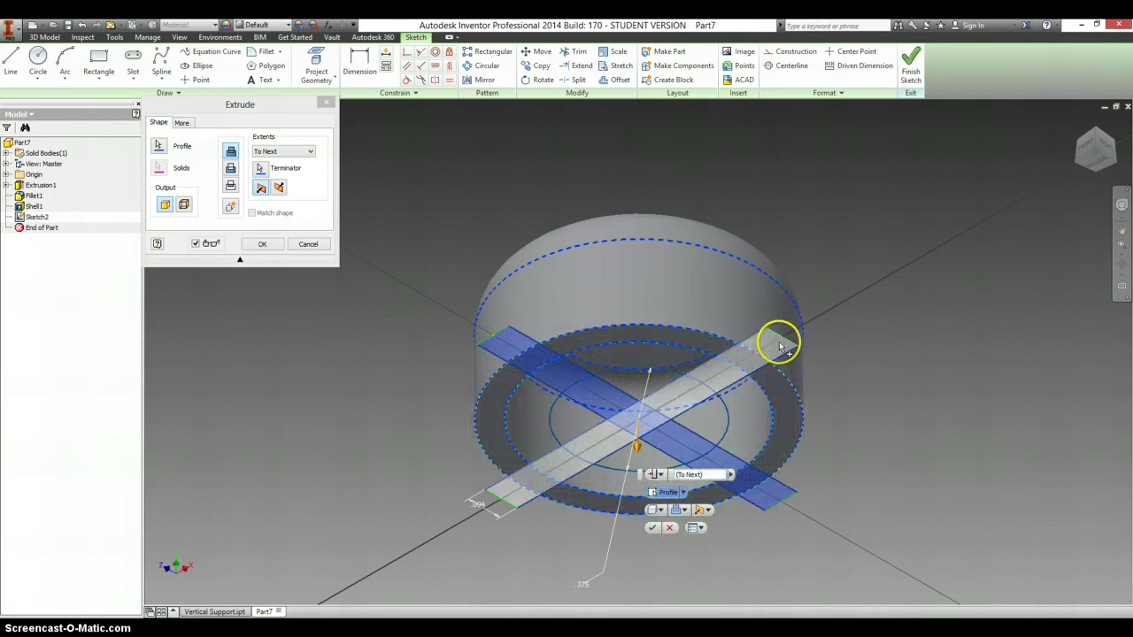
click(575, 433)
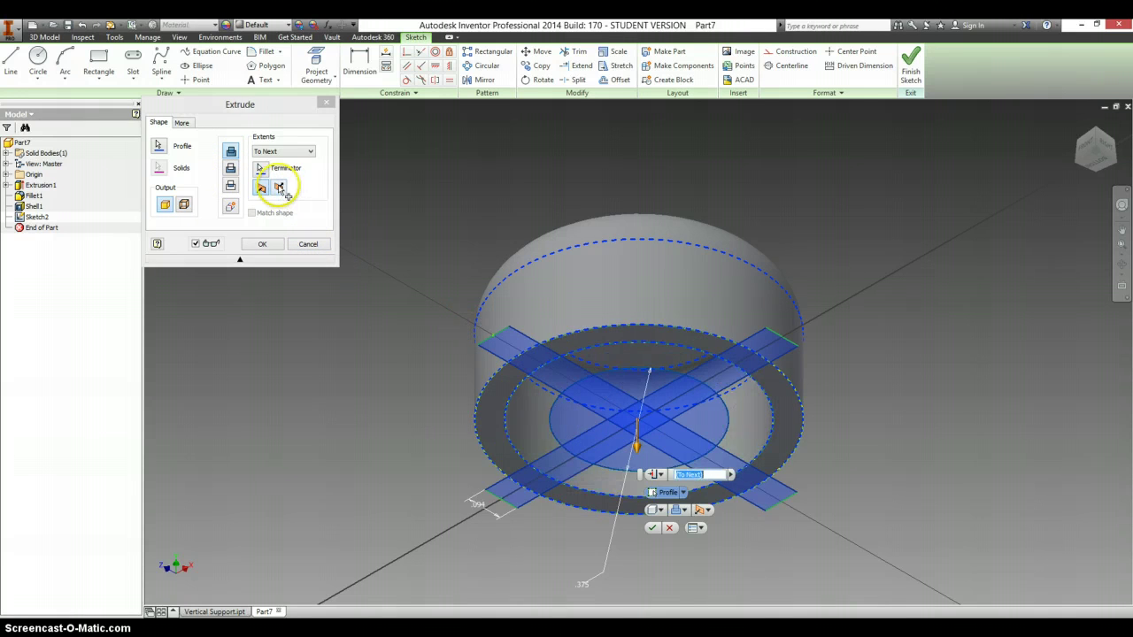
click(279, 189)
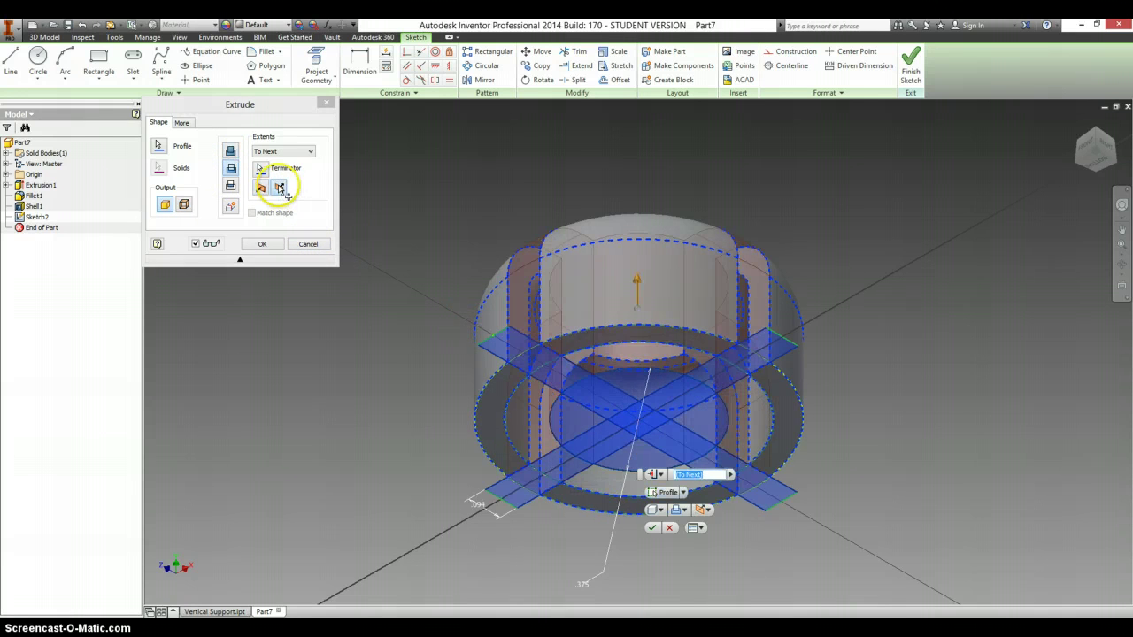
click(234, 156)
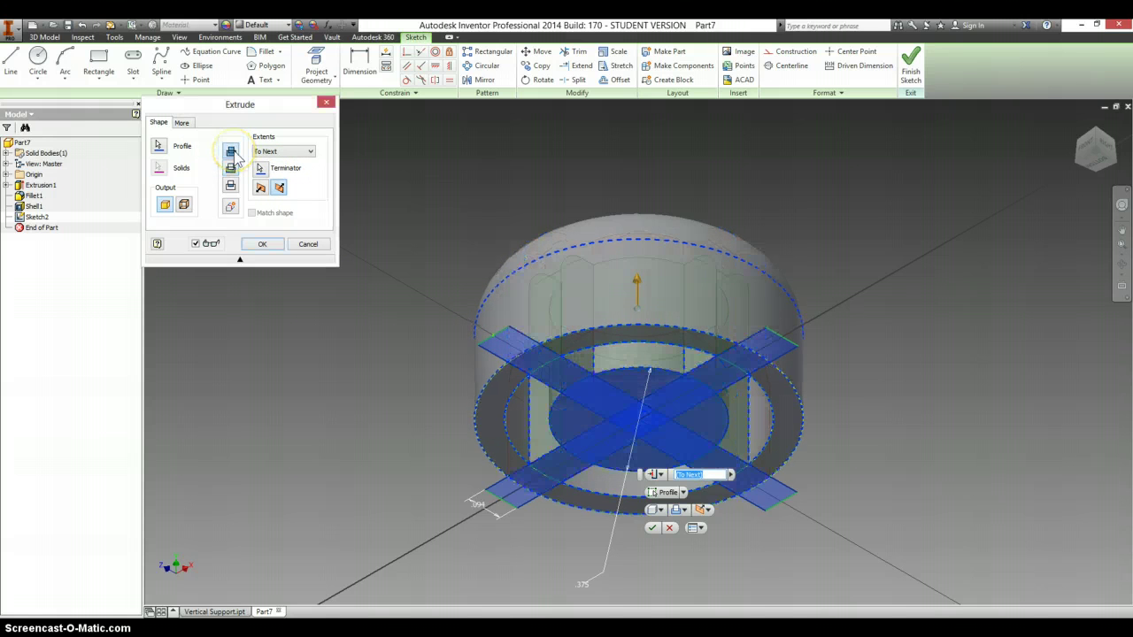
click(263, 244)
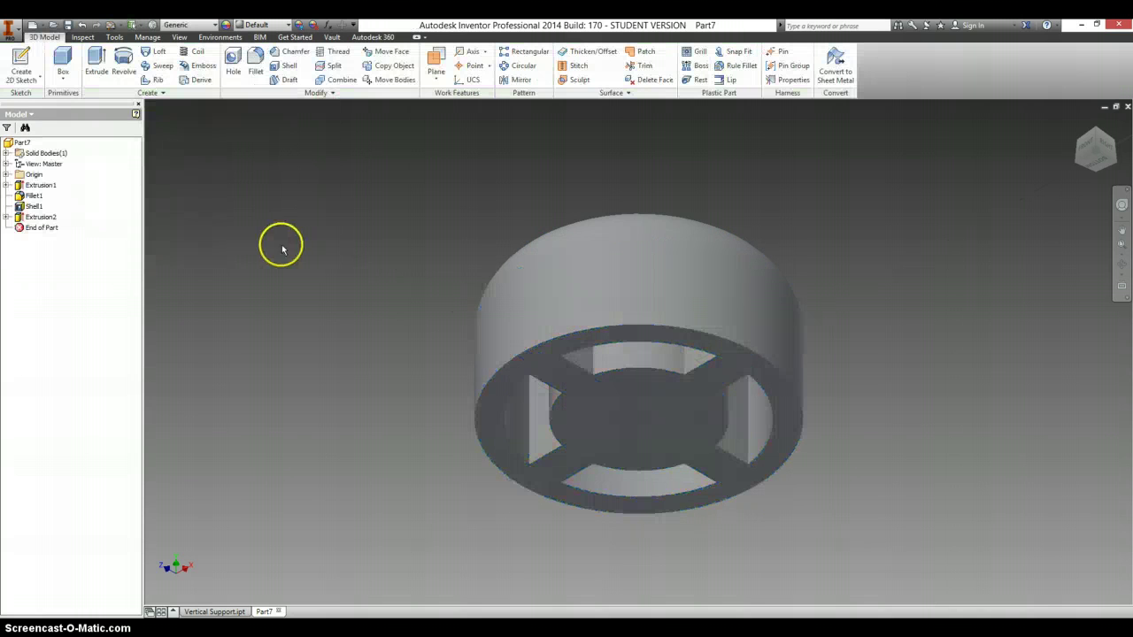
Step: From the home view, create and finish Sketch3 on the top face
click(1095, 126)
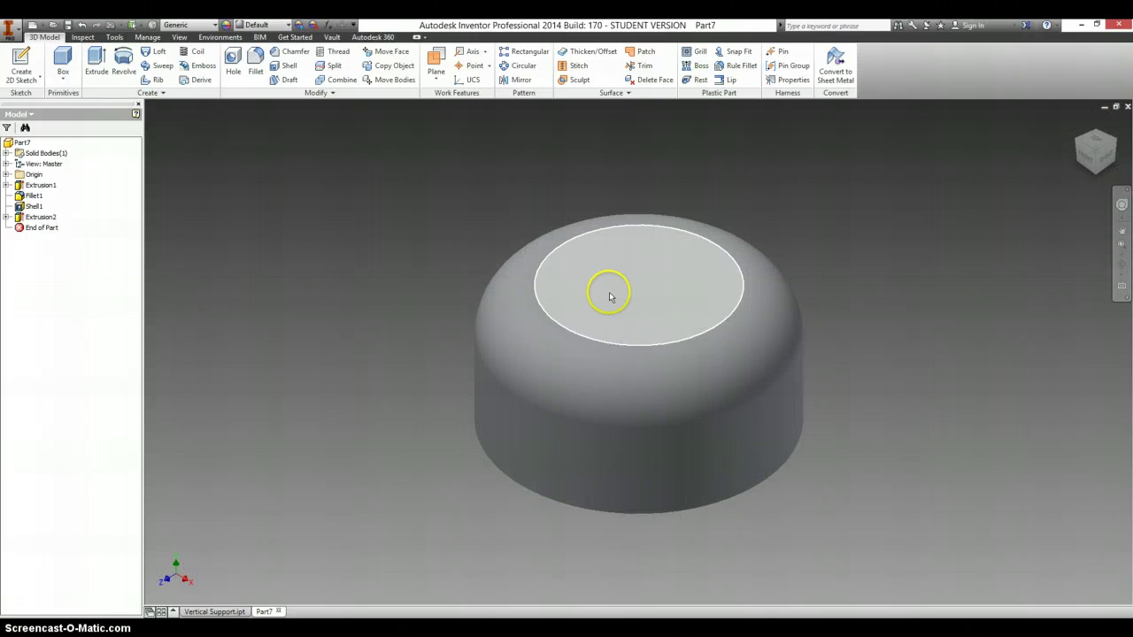
right_click(609, 297)
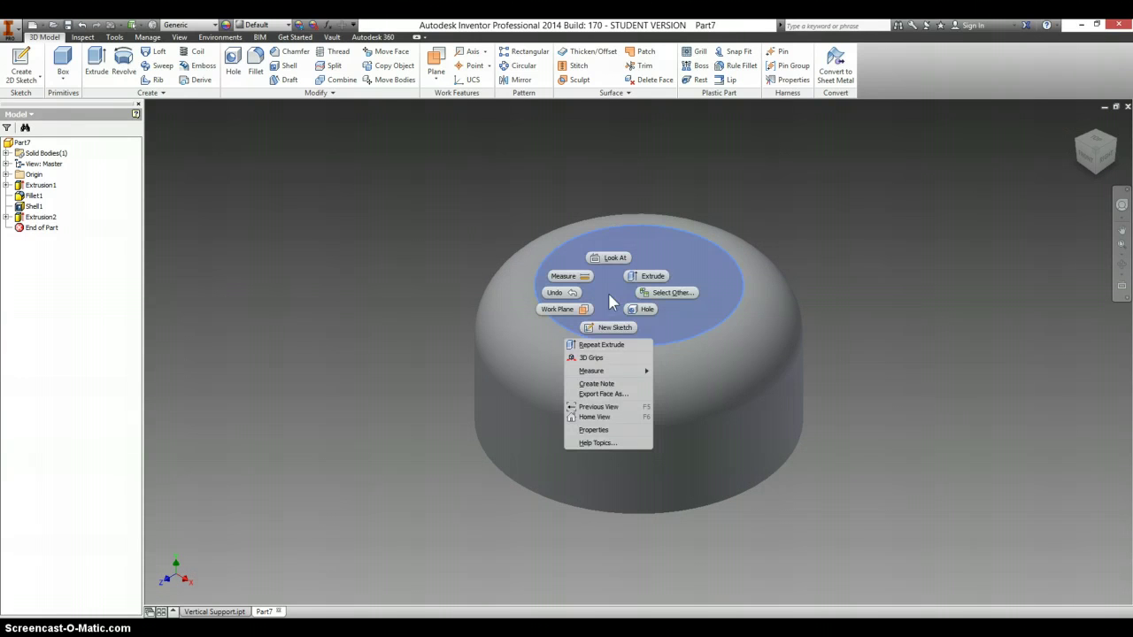
click(616, 327)
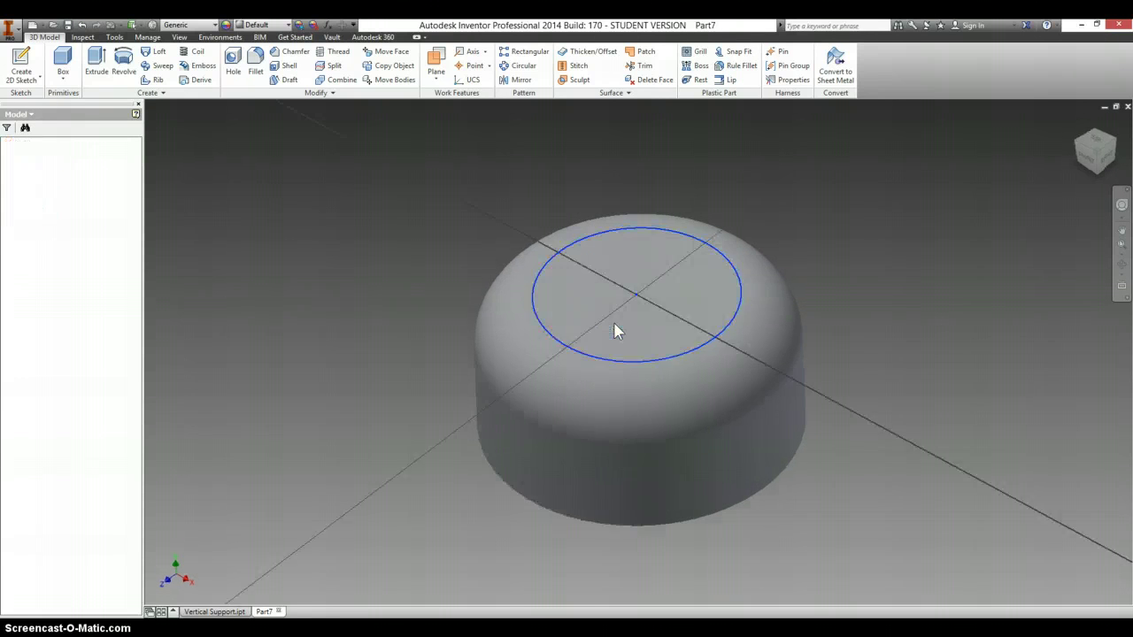
click(916, 64)
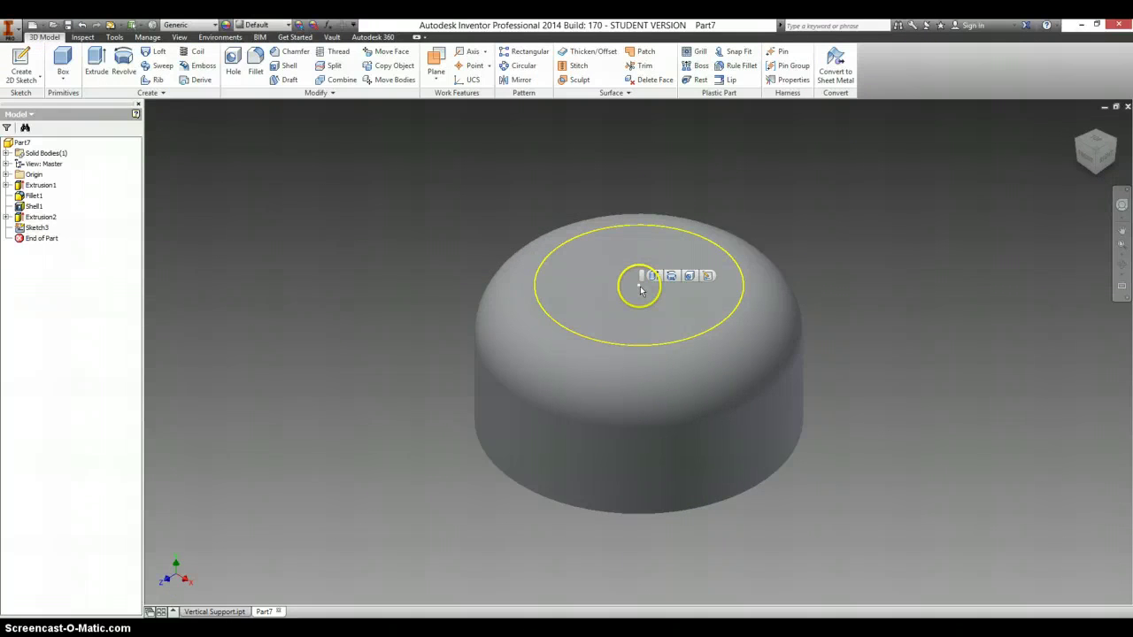
Step: Place a counterbored hole at the top face's centre point
click(689, 276)
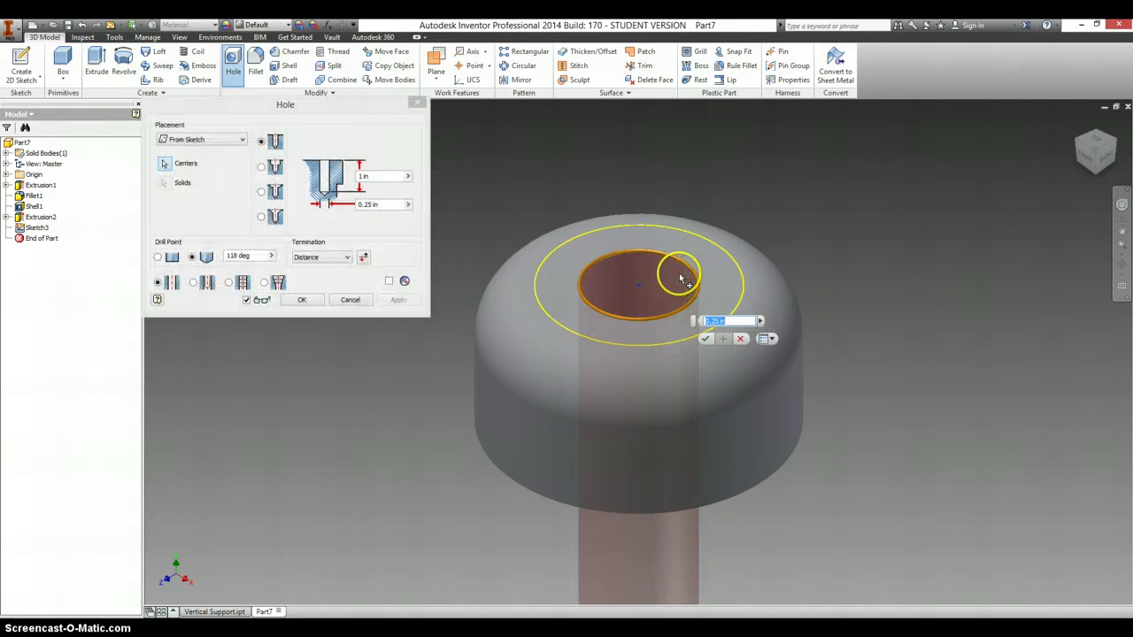
click(261, 167)
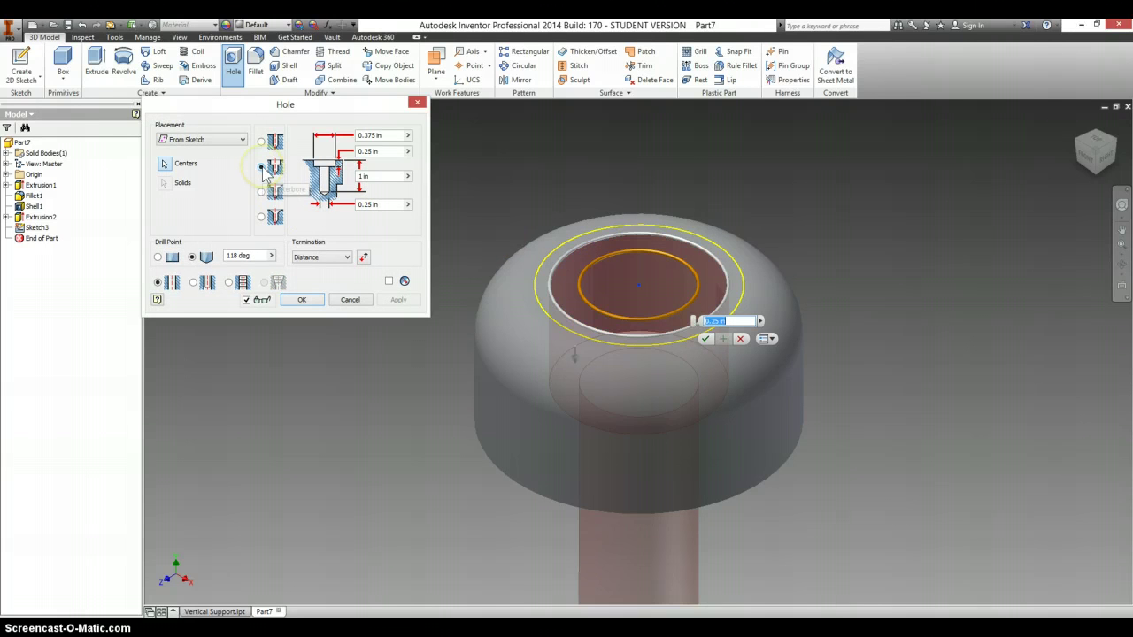
key(alt+Tab)
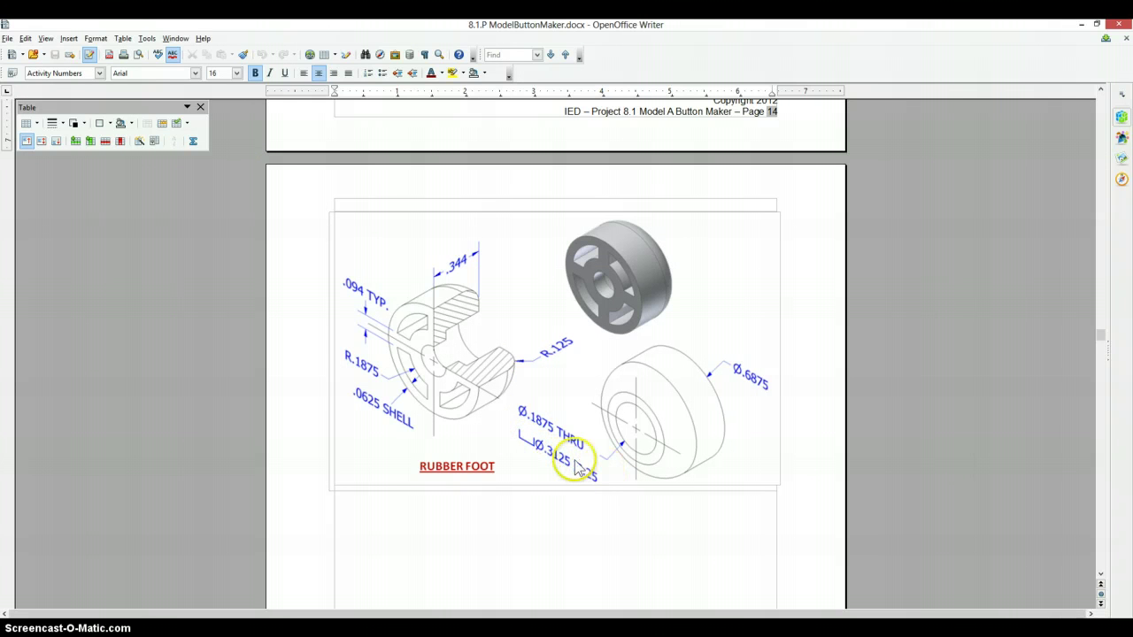
key(alt+Tab)
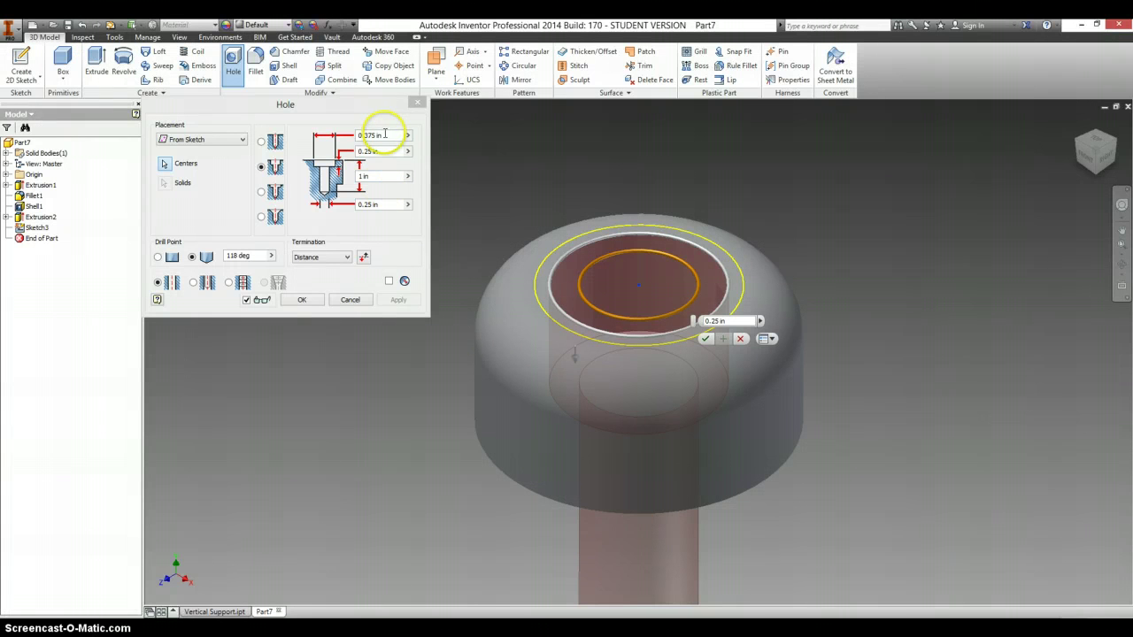
Step: Create a .1875 Through All hole with a .3125 counterbore 0.25 in deep
click(384, 135)
drag(367, 141, 337, 143)
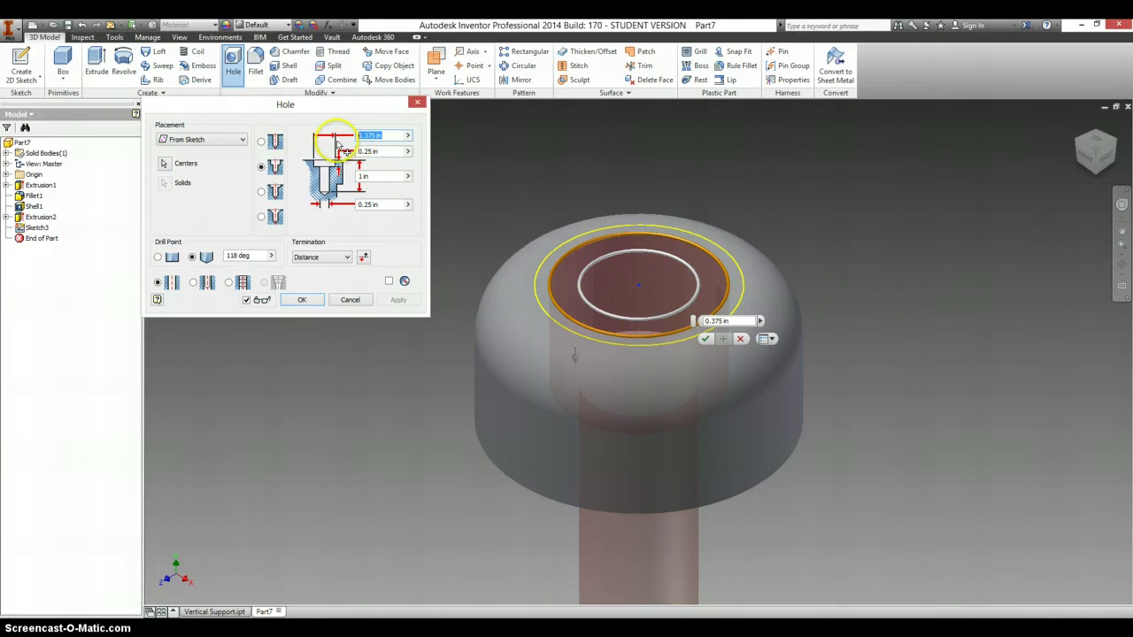
key(Tab)
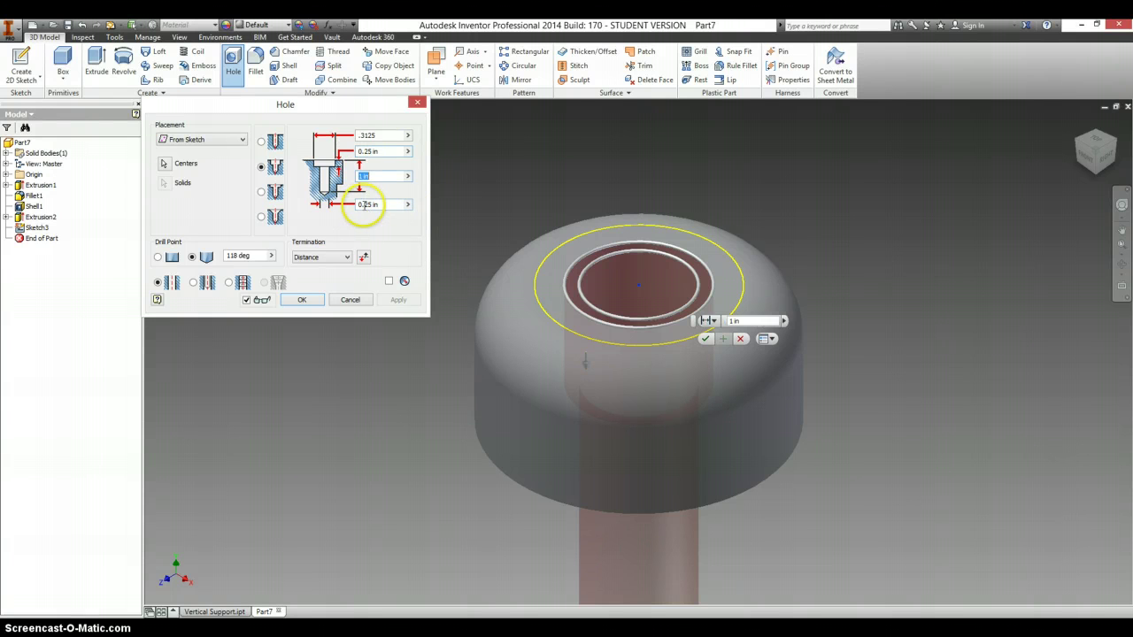
click(365, 205)
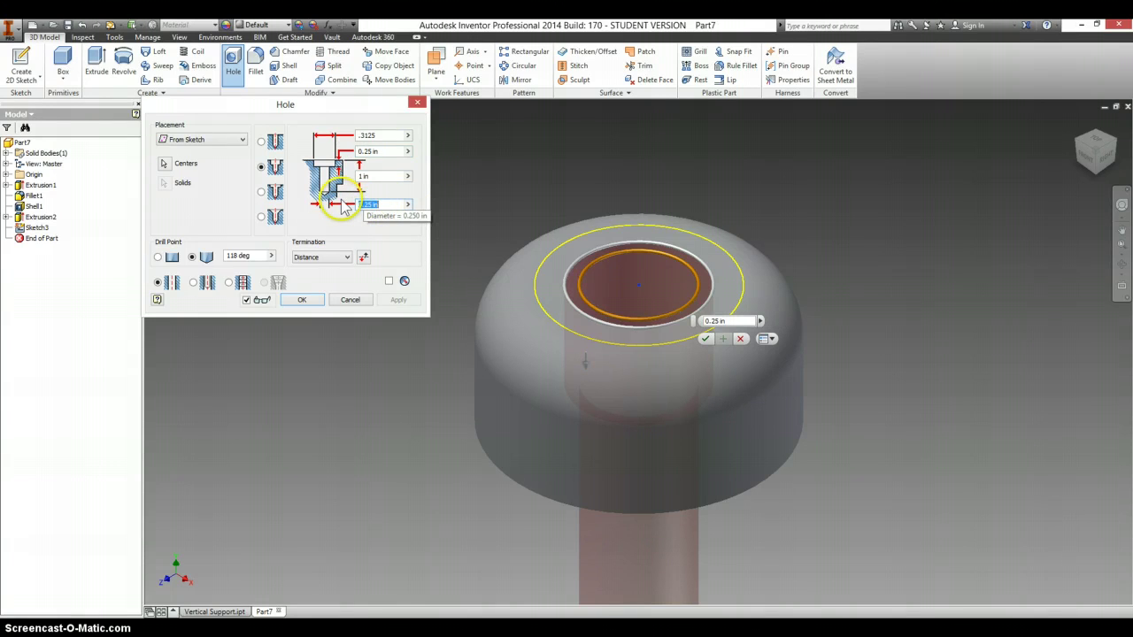
key(alt+Tab)
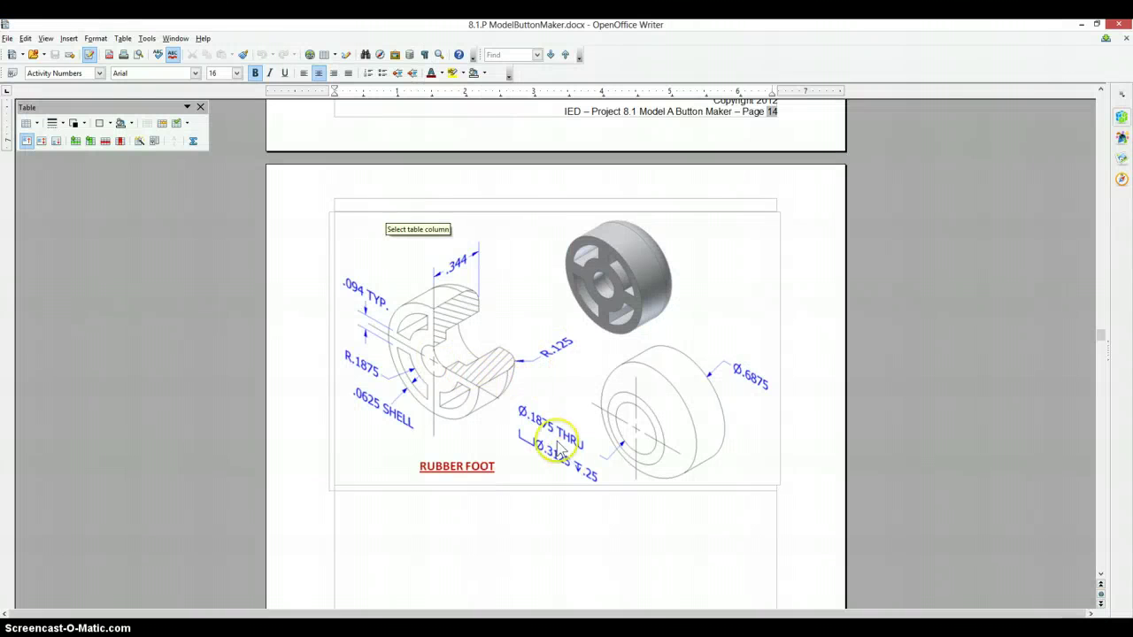
key(alt+Tab)
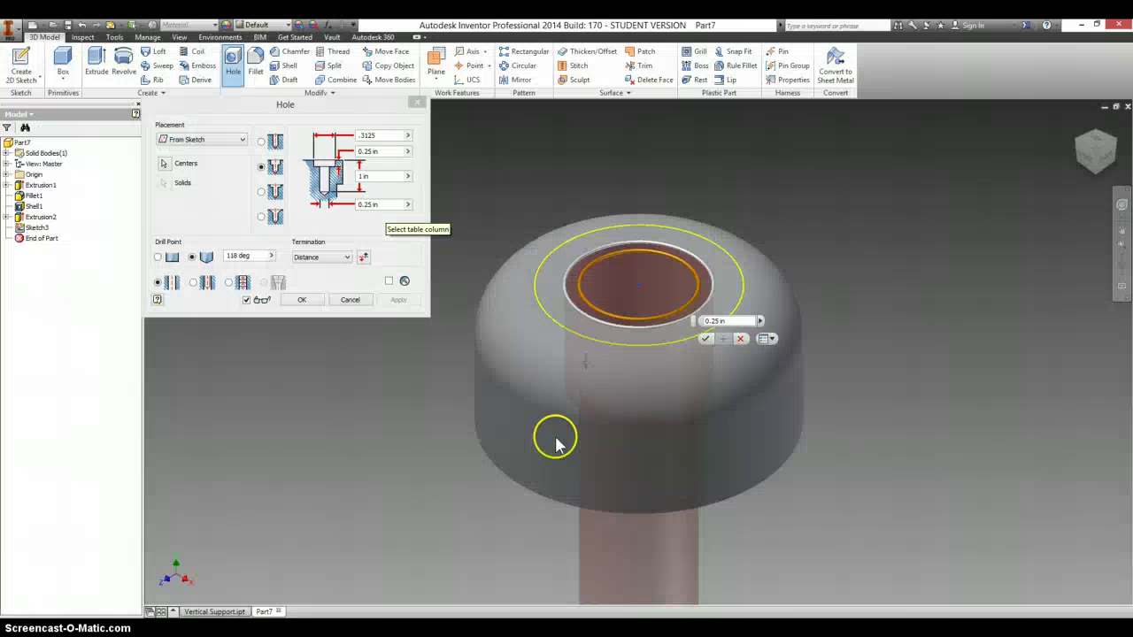
click(381, 209)
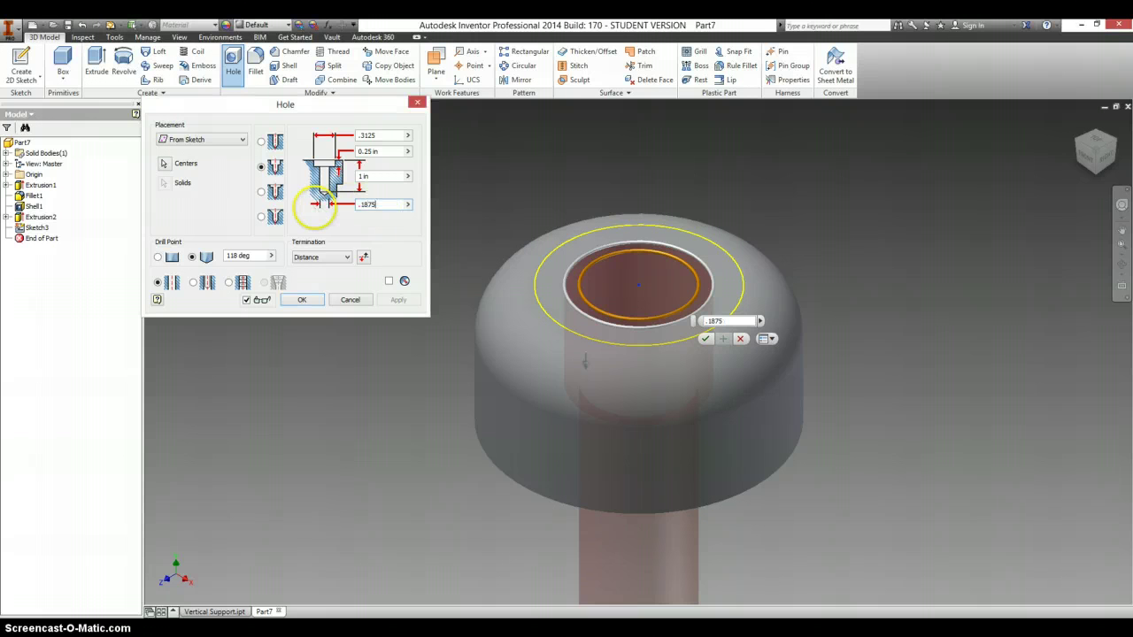
click(322, 257)
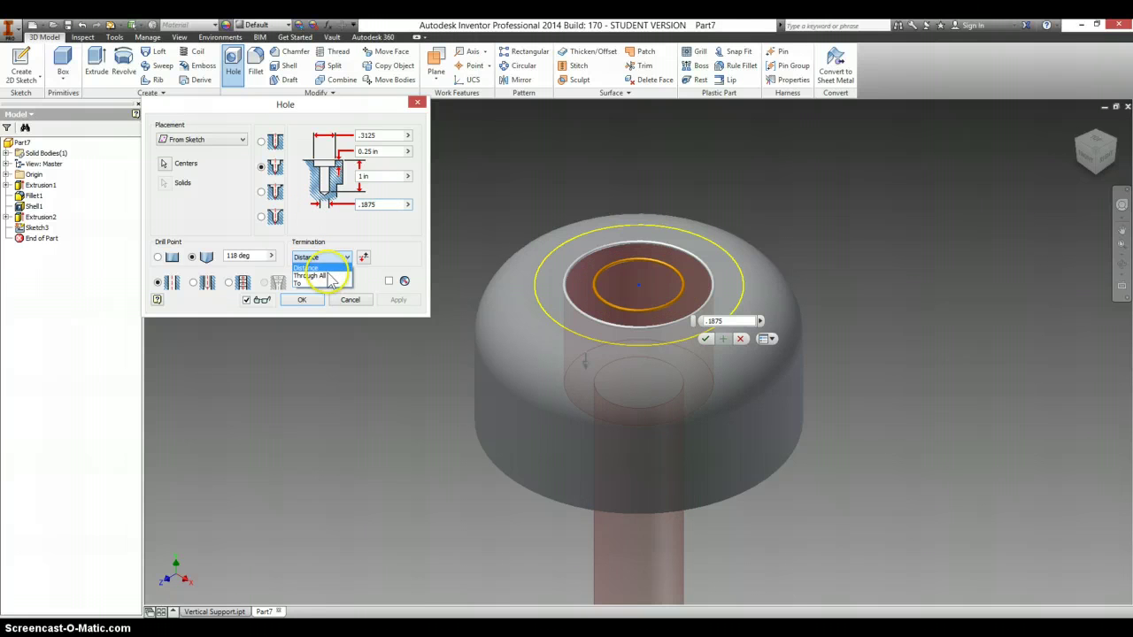
click(326, 277)
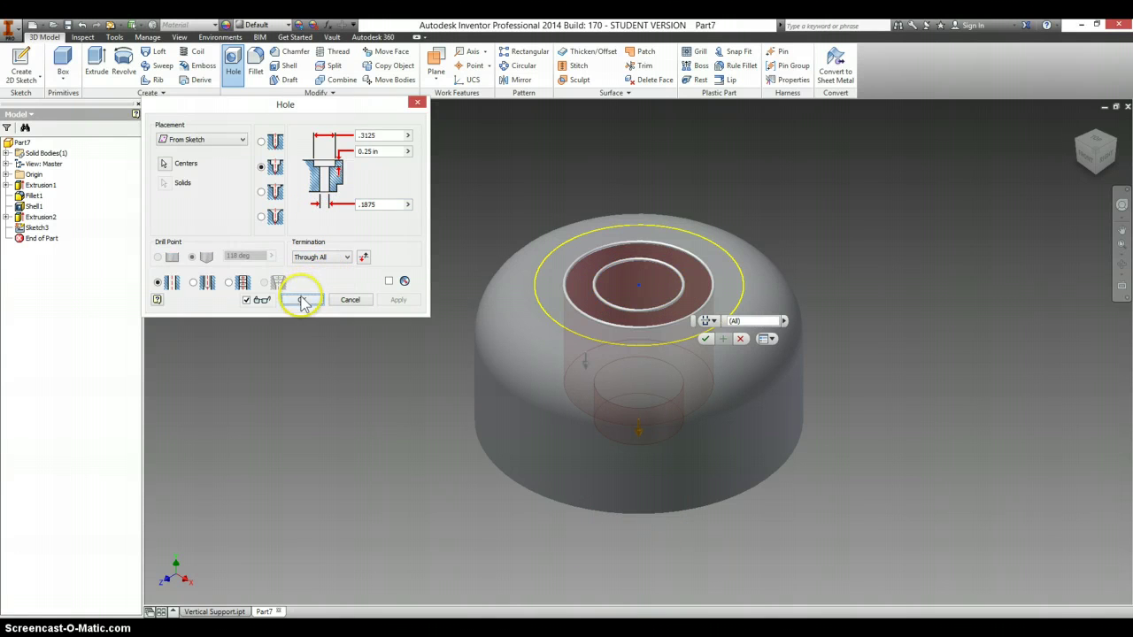
click(303, 300)
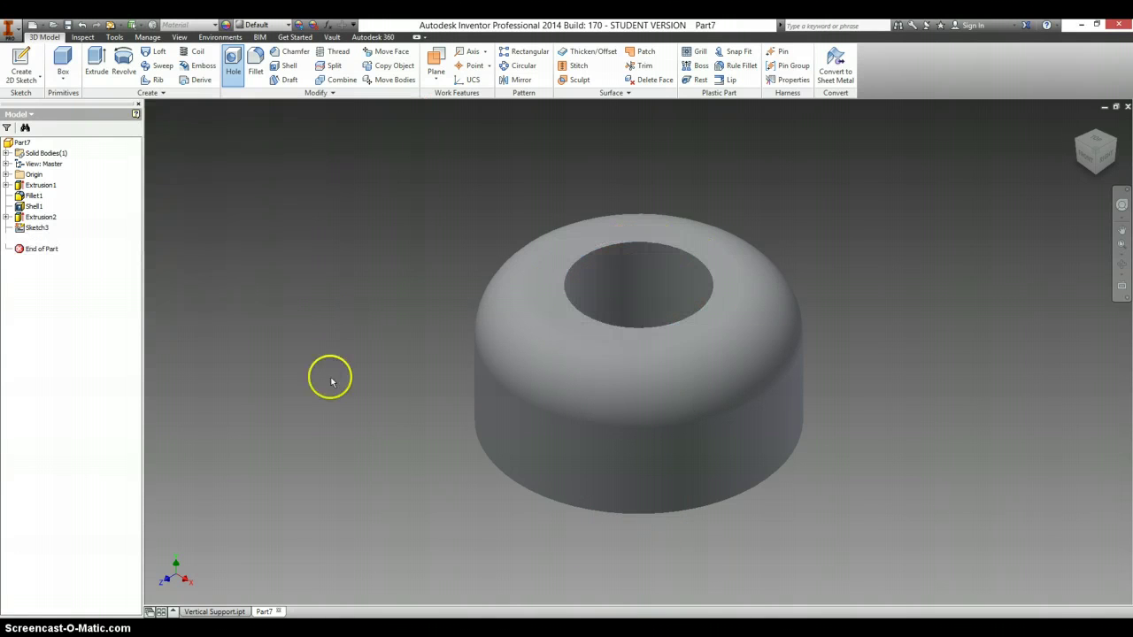
click(1081, 144)
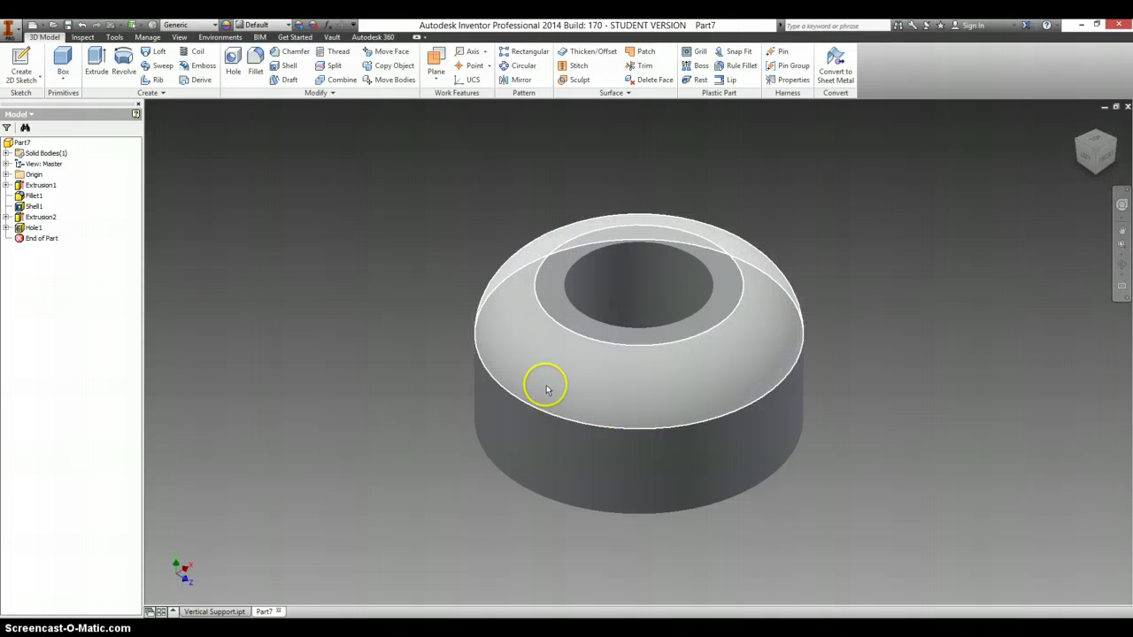
key(alt+Tab)
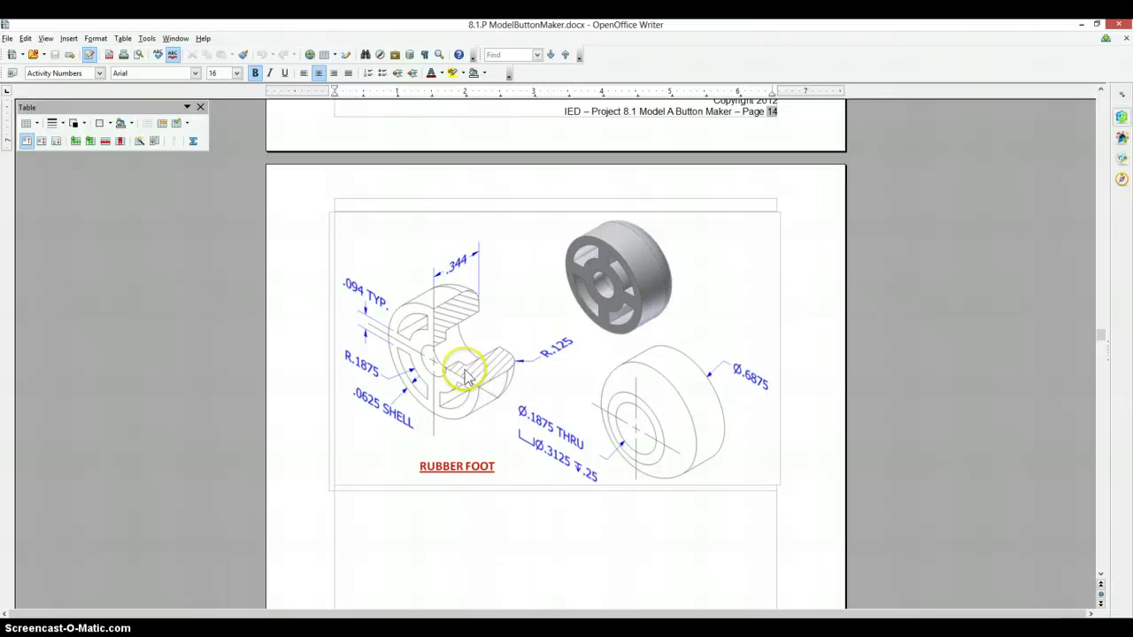
scroll(478, 407, down, 15)
scroll(484, 402, up, 5)
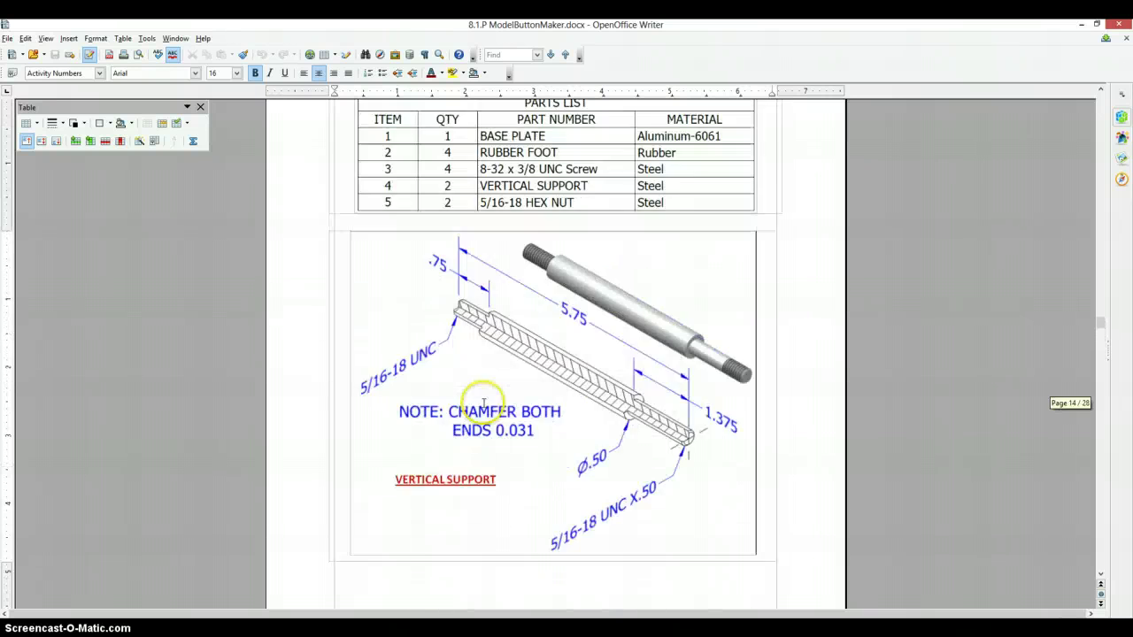
scroll(484, 403, up, 3)
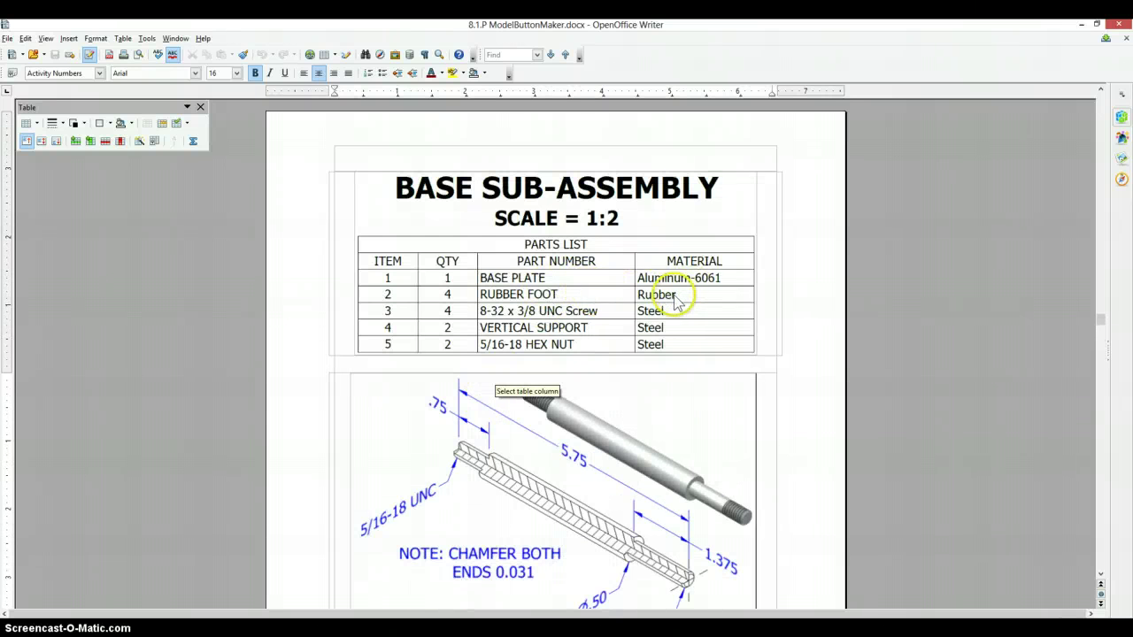
scroll(655, 319, down, 15)
key(alt+Tab)
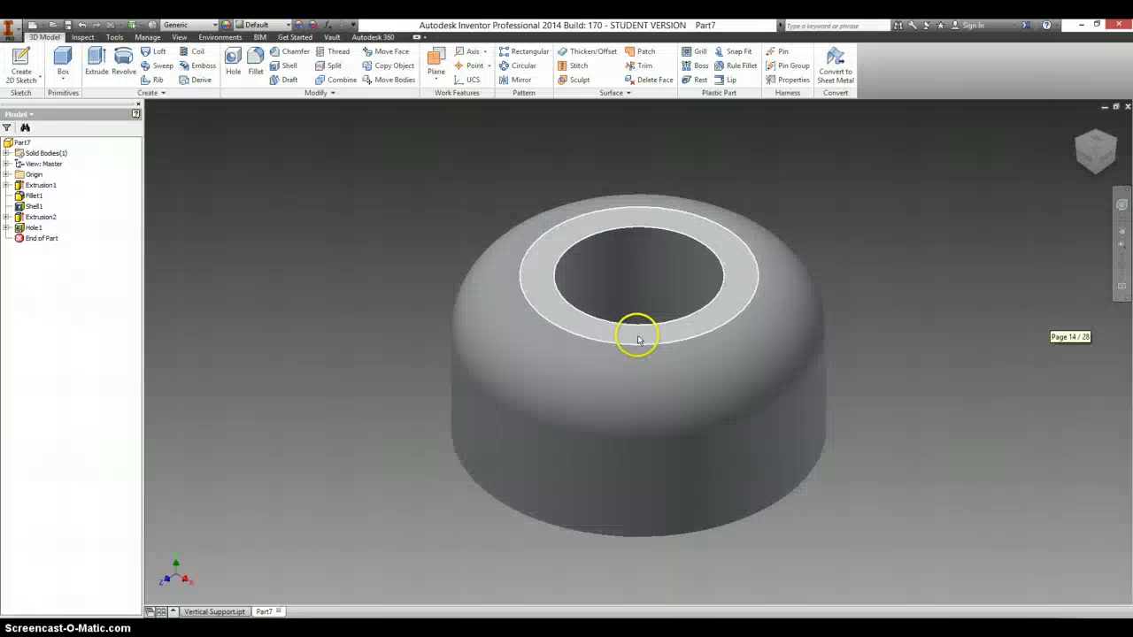
Step: Set Part7's material to Rubber in iProperties, then start saving it under a new name
right_click(21, 143)
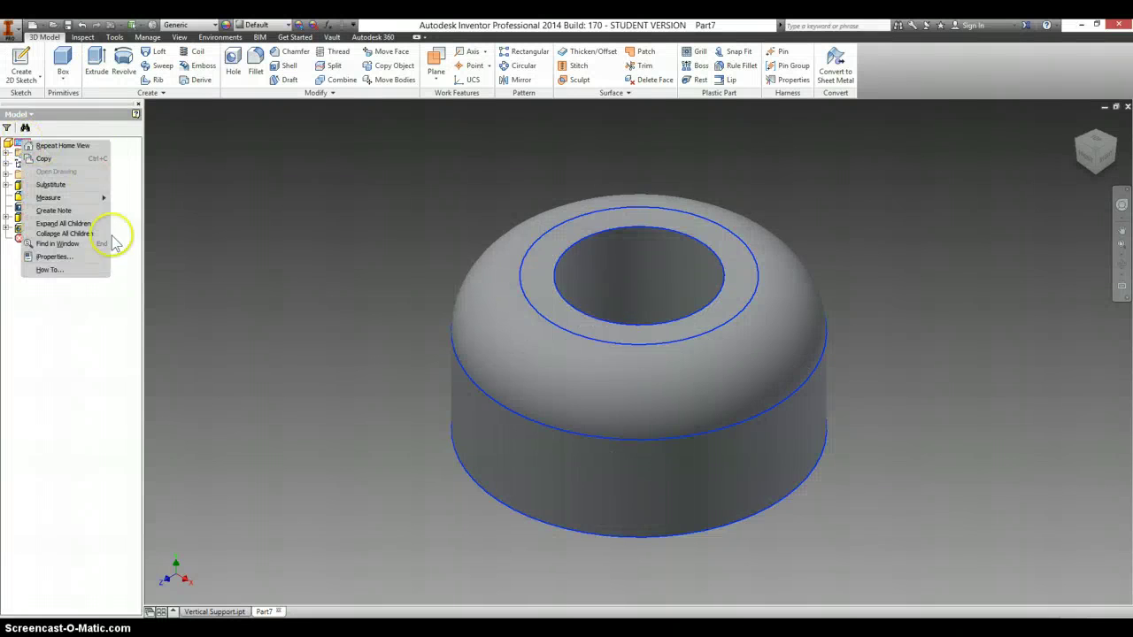
click(93, 256)
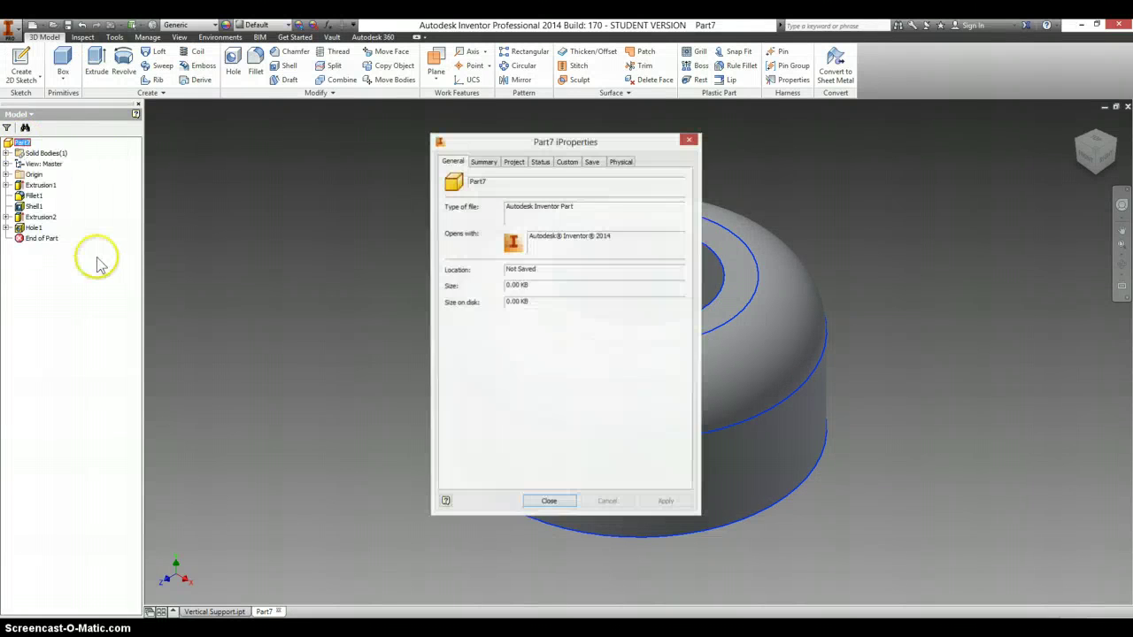
click(622, 164)
click(598, 222)
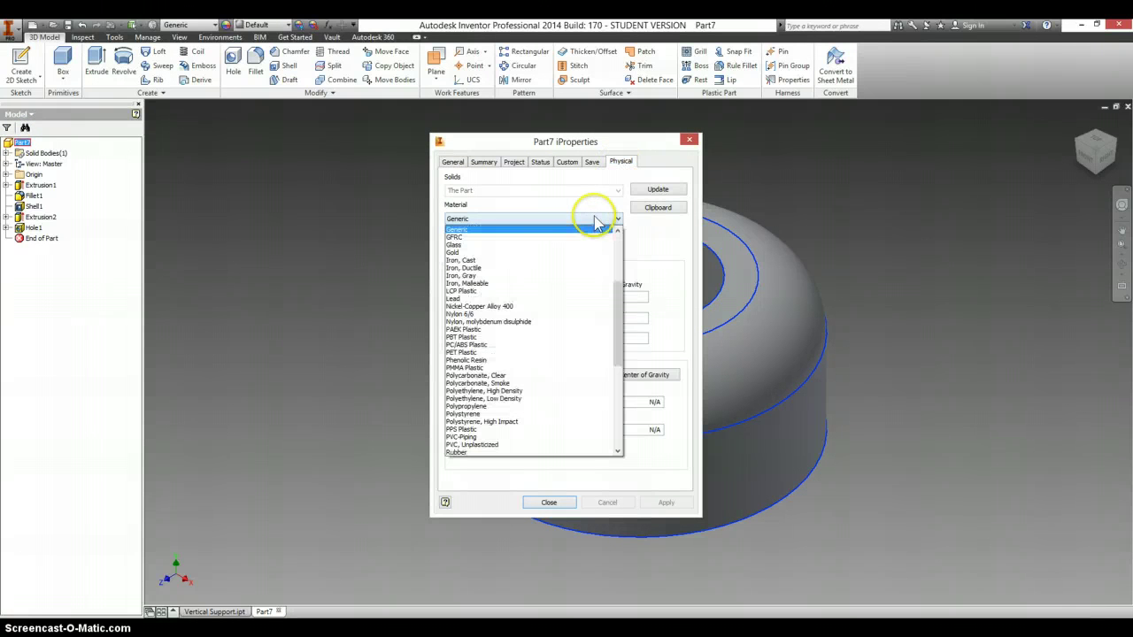
scroll(515, 361, down, 2)
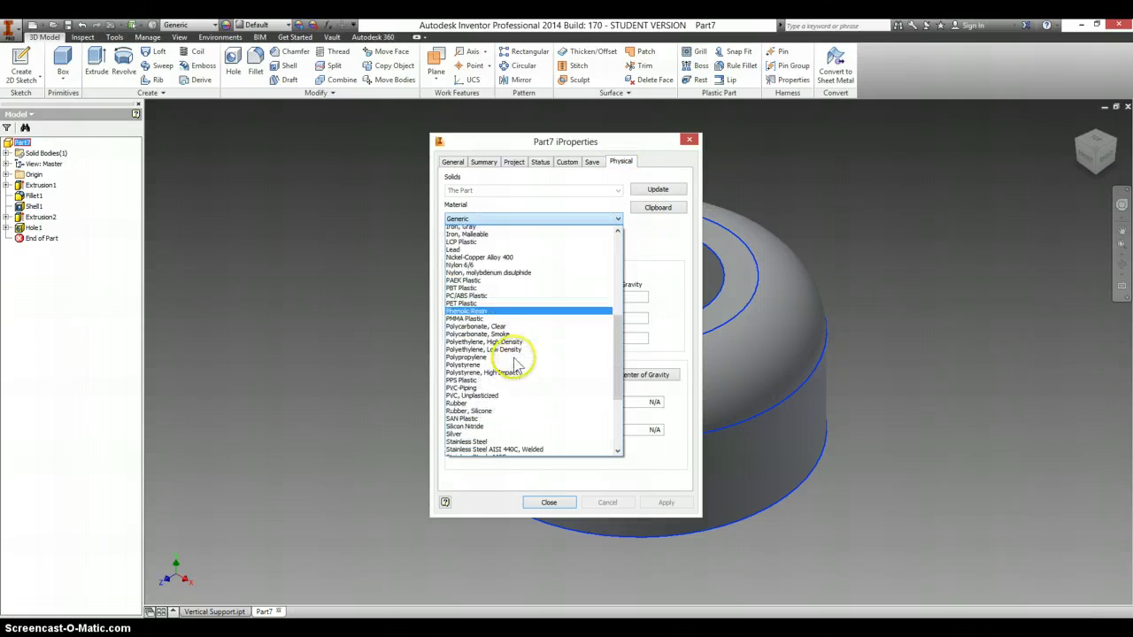
scroll(515, 363, down, 2)
click(488, 363)
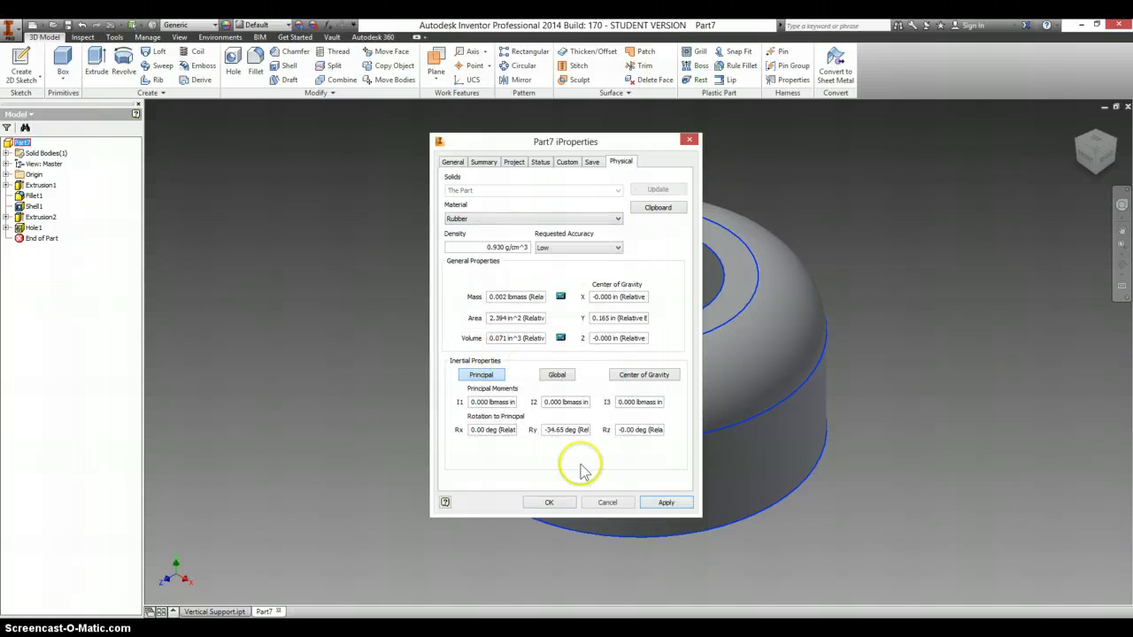
click(551, 501)
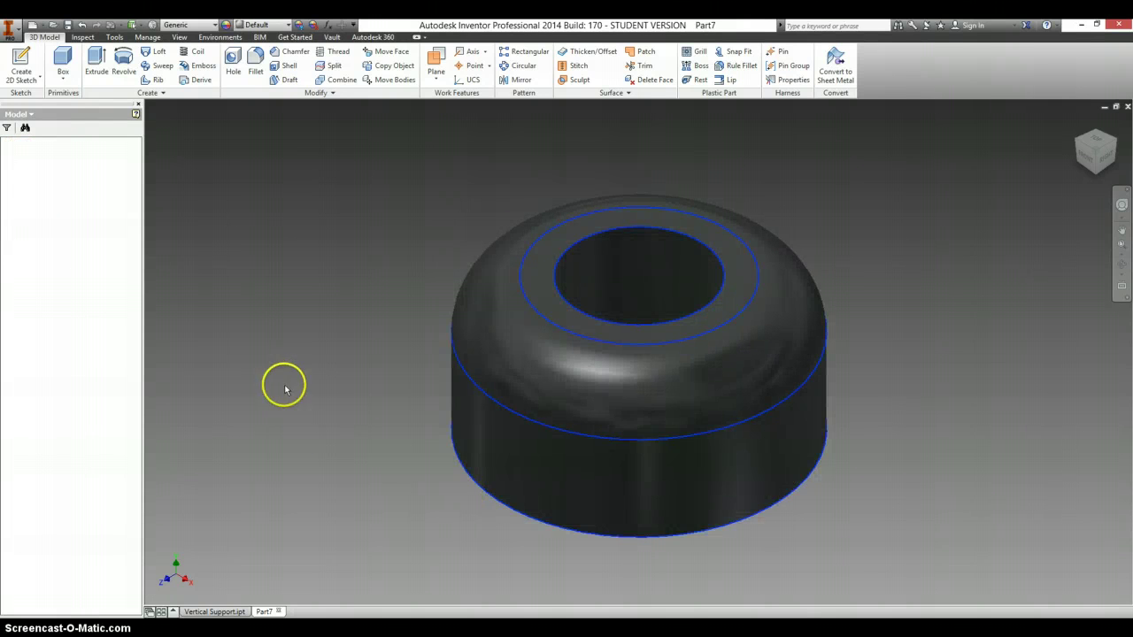
click(70, 25)
text(Rubber Foot)
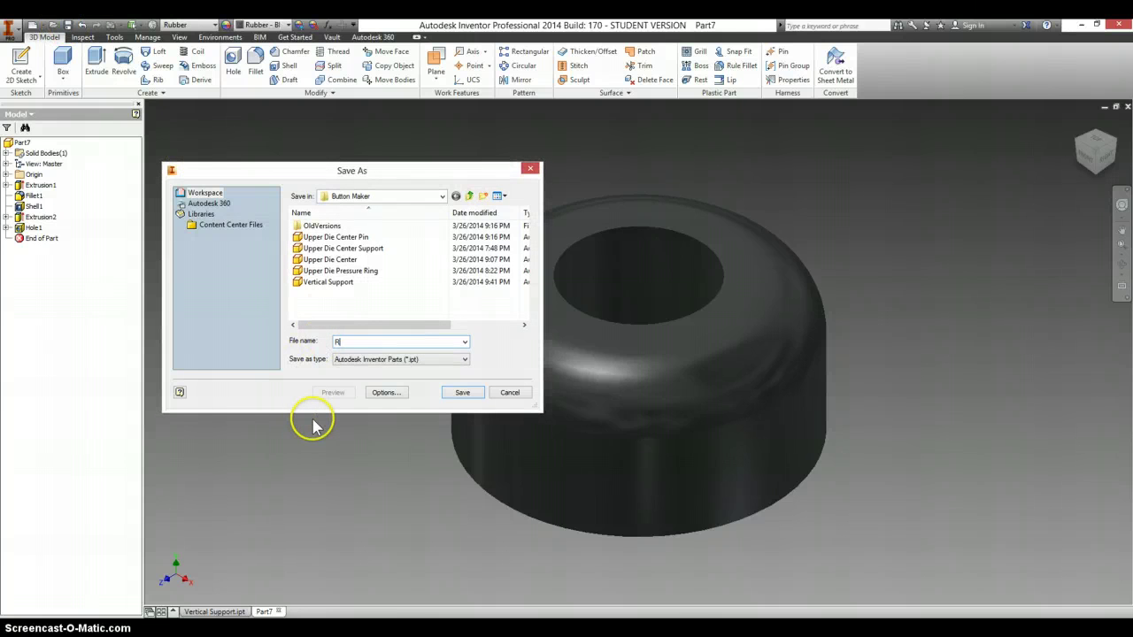